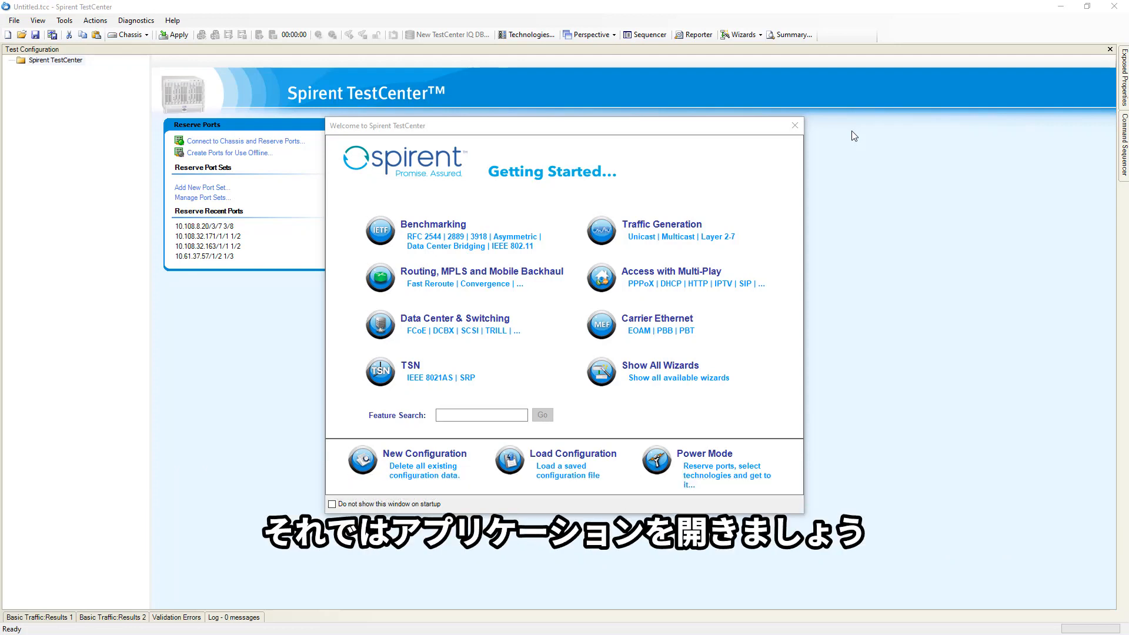
- Dismiss the welcome dialog and connect to chassis 10.108.8.20 for port reservation
click(794, 126)
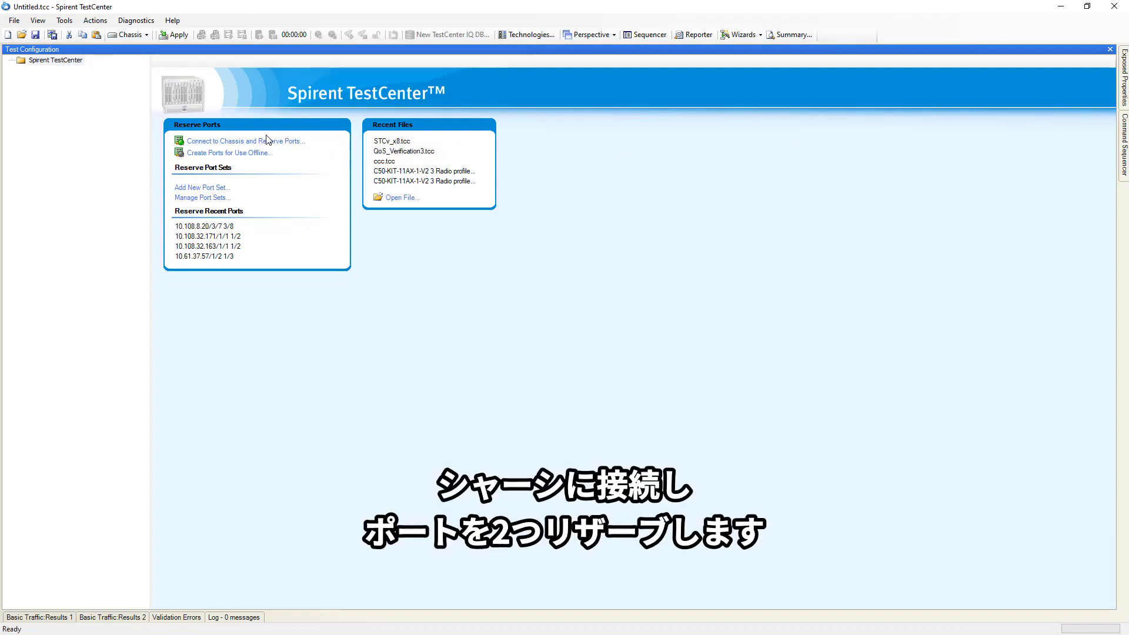
click(251, 142)
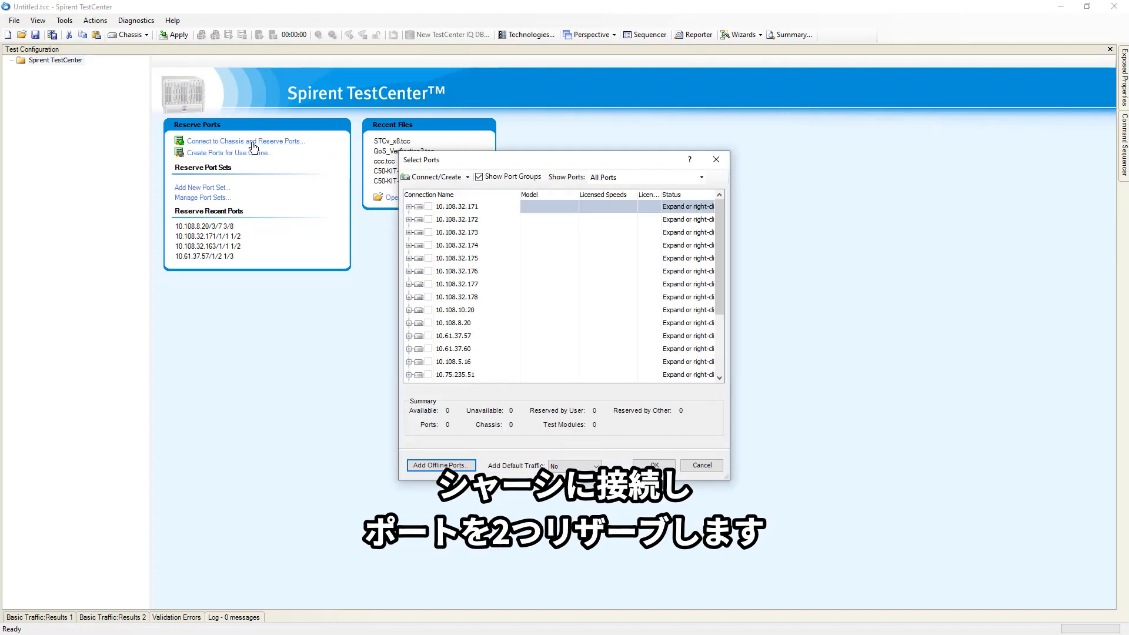
click(409, 324)
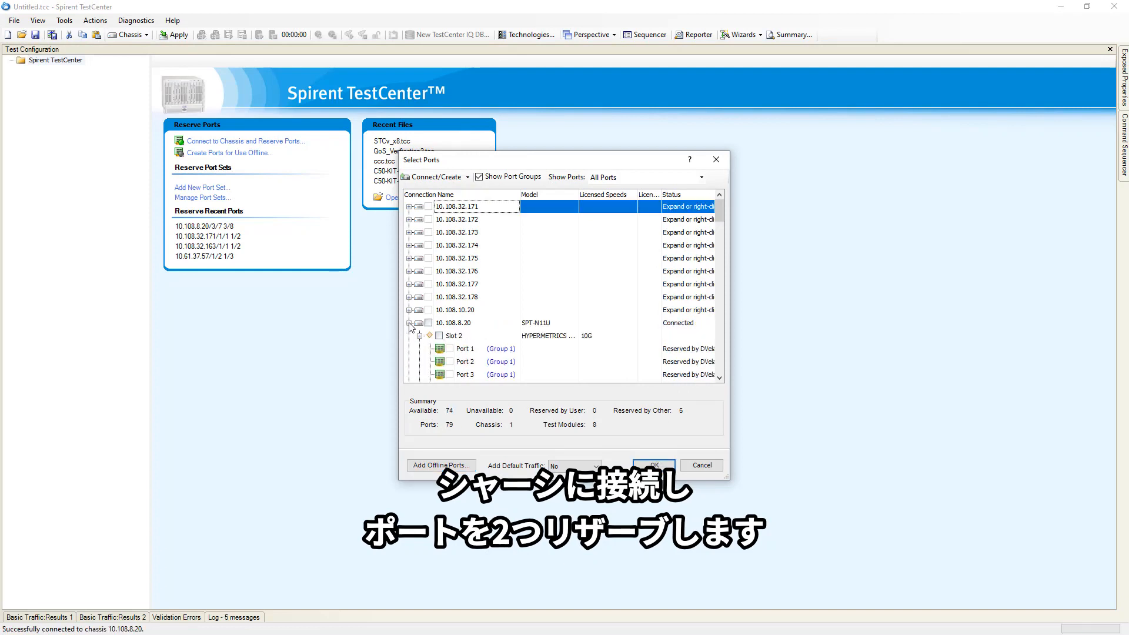
- Reserve ports 7 and 8 of slot 3 with L3 default traffic added
scroll(566, 266, down, 4)
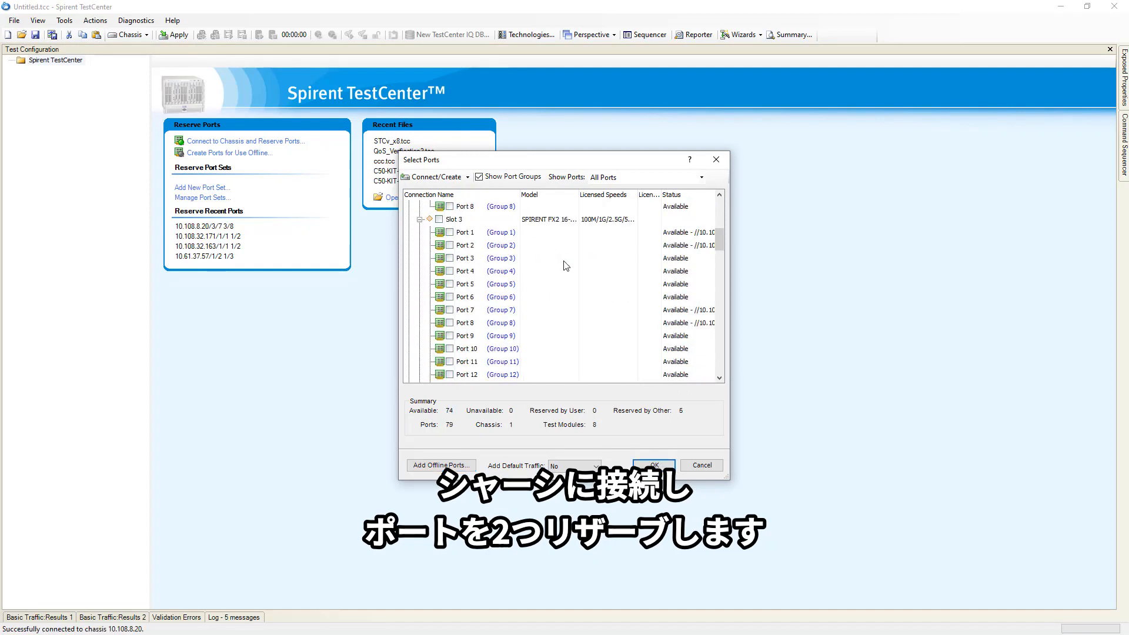
scroll(567, 266, down, 1)
click(450, 272)
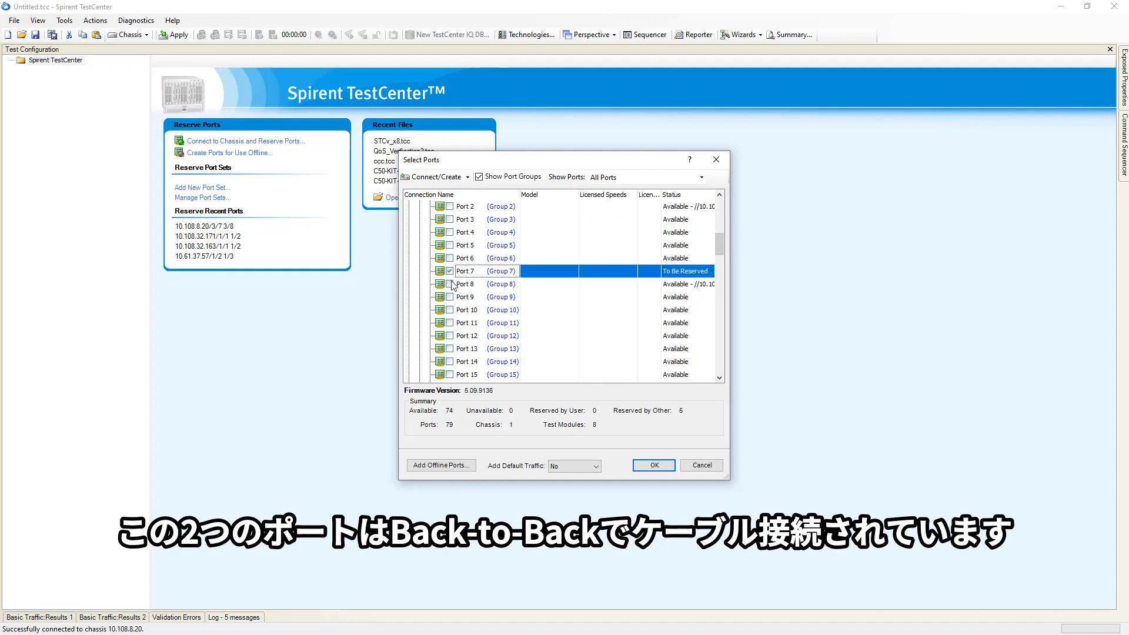
click(450, 284)
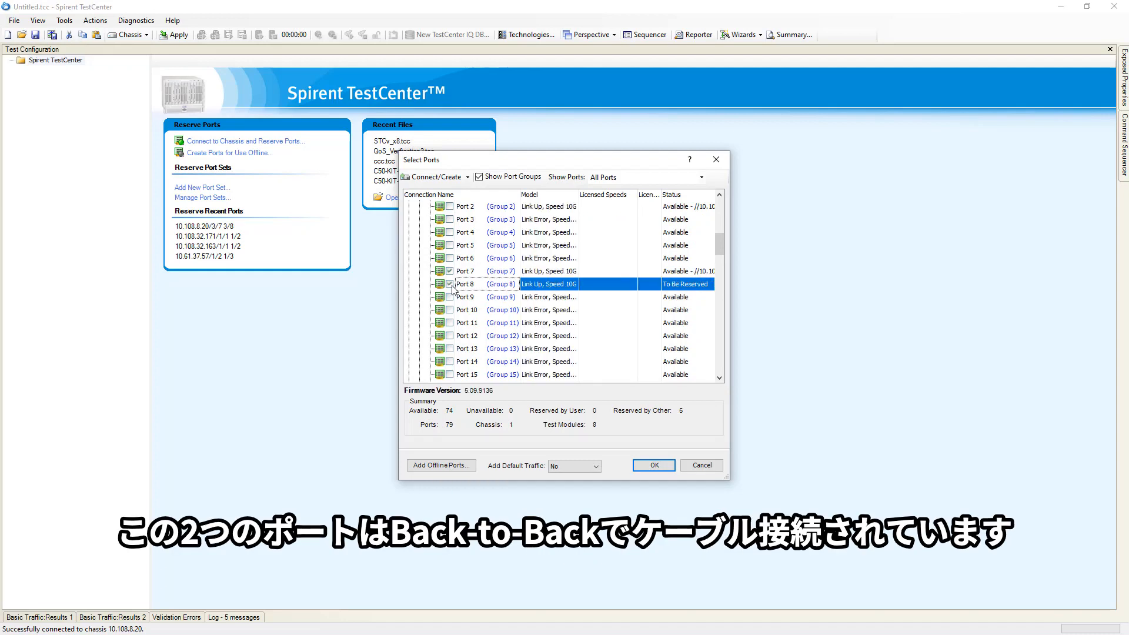
click(594, 468)
click(568, 486)
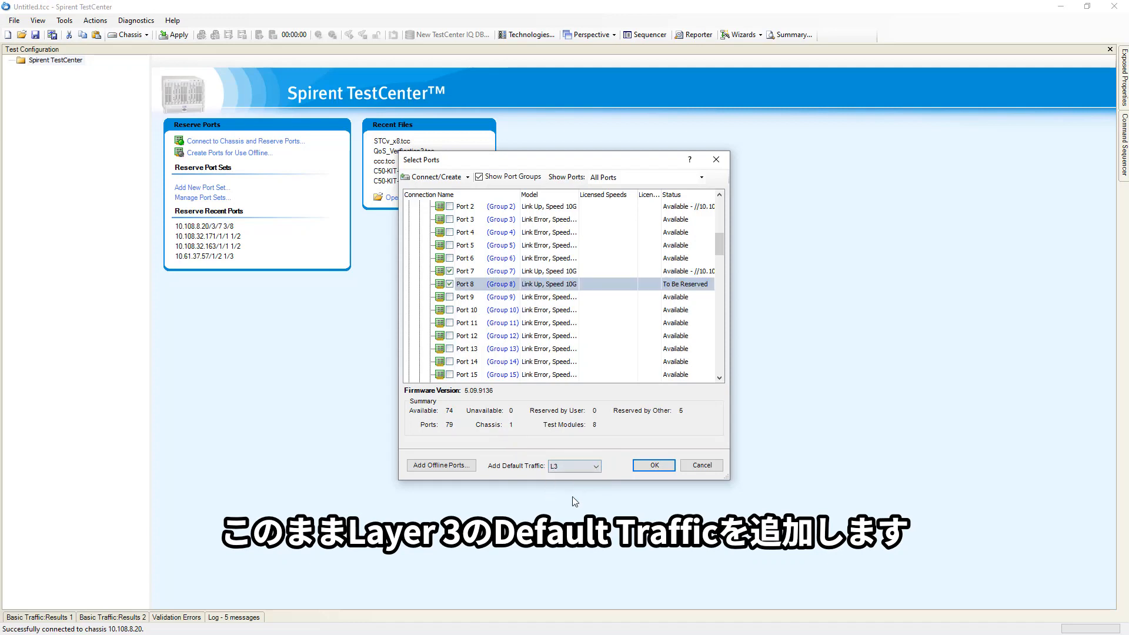
click(659, 463)
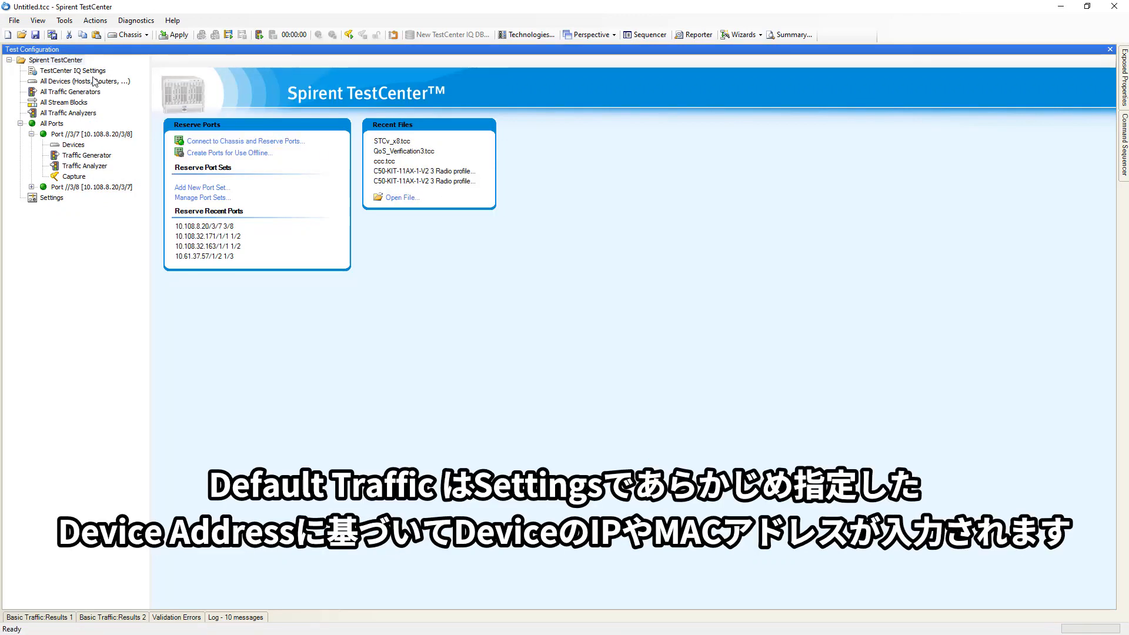
- Browse the device address settings, the emulated devices and the stream blocks in the configuration tree
click(51, 198)
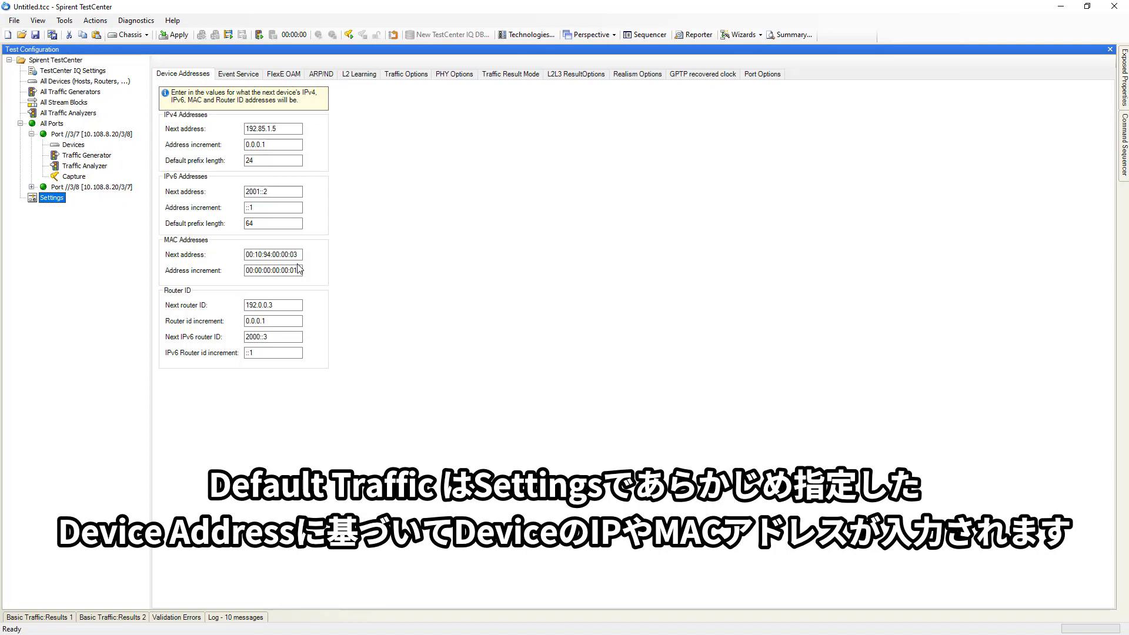
click(70, 81)
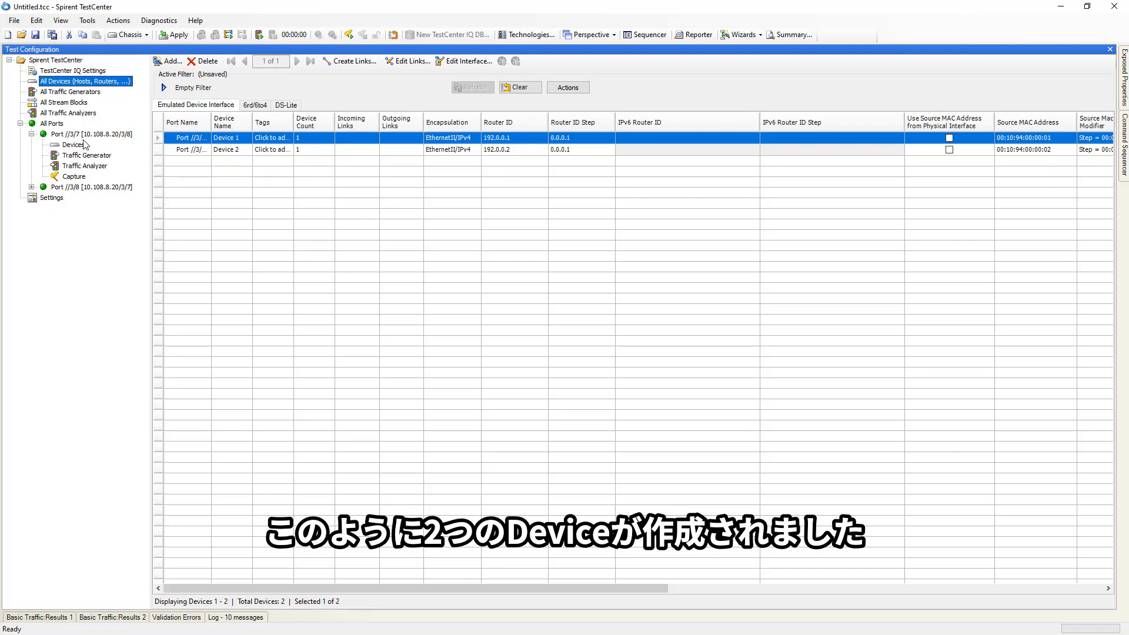
click(63, 103)
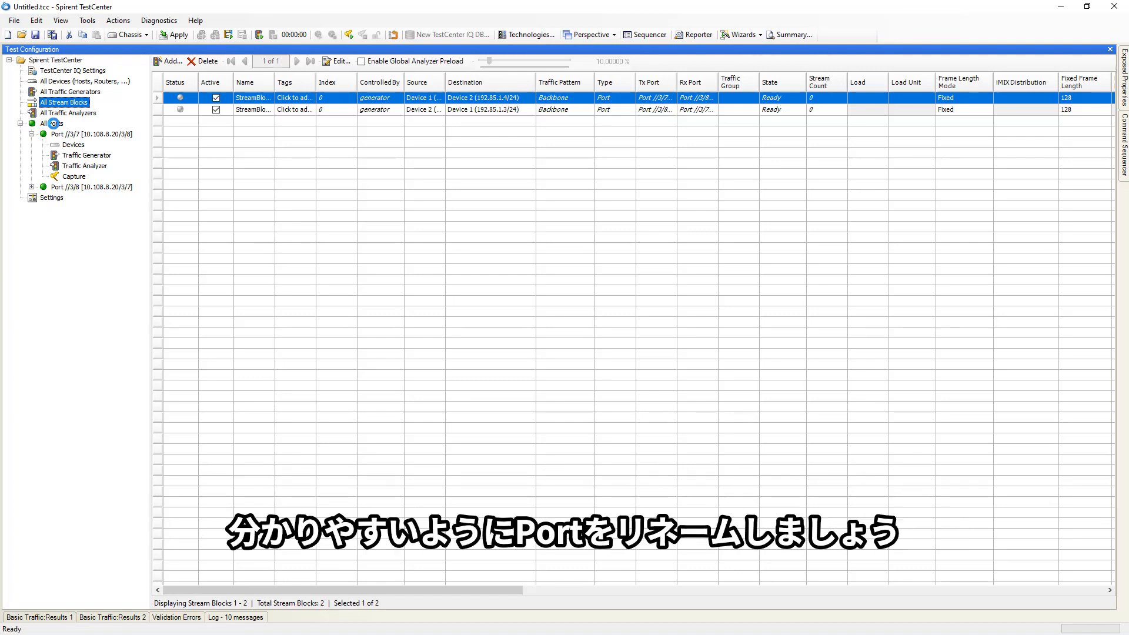
- Disable appending the location to the names of both ports
click(54, 123)
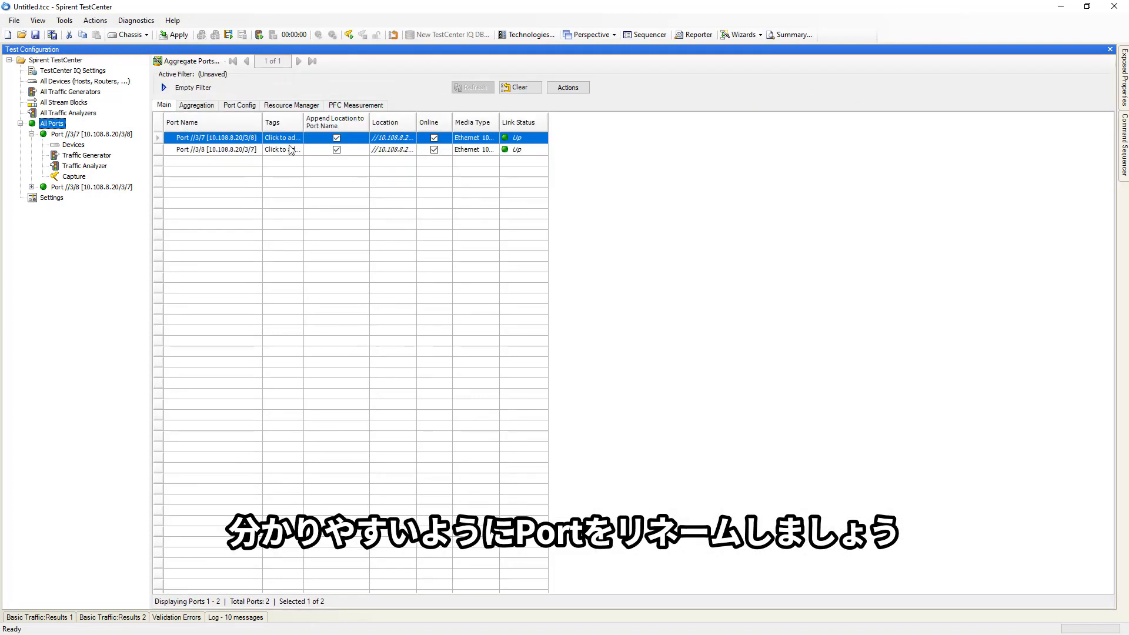
click(337, 139)
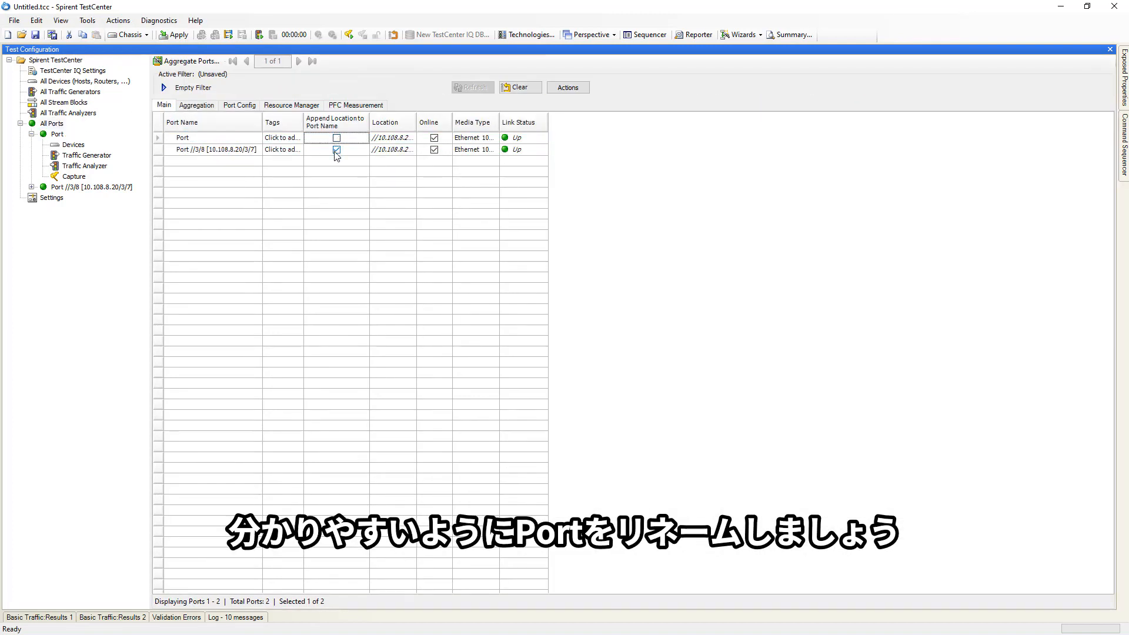
click(336, 150)
- Rename the two ports Port 1 and Port 2
click(230, 139)
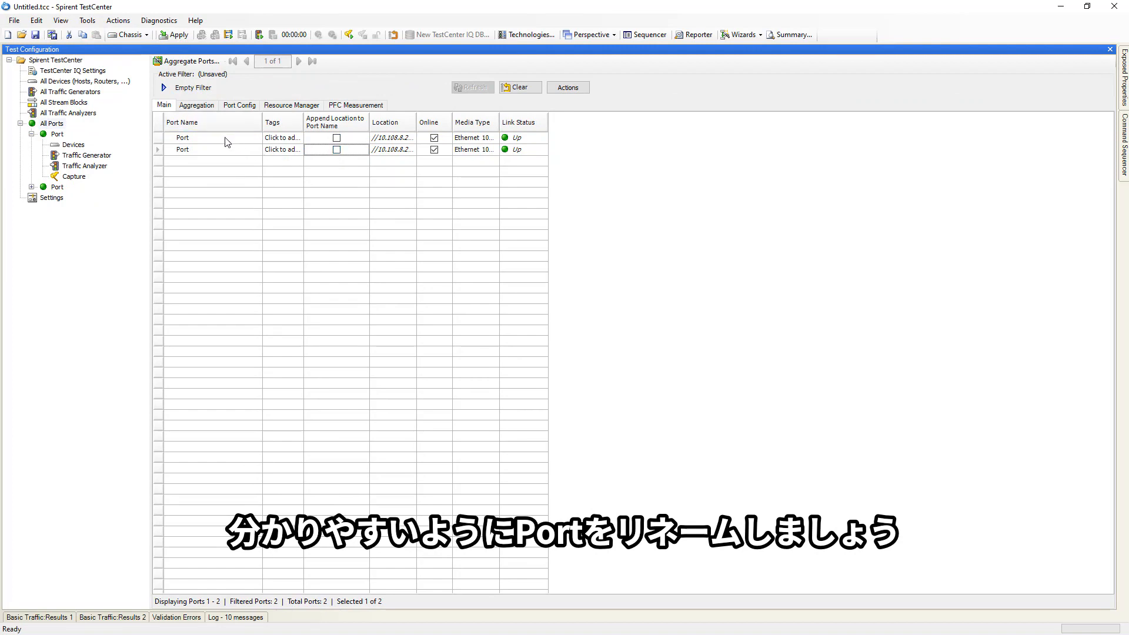
click(231, 139)
click(230, 139)
click(239, 149)
click(239, 150)
text(2)
click(235, 163)
- Review the Stream result group in the TestCenter IQ result selector settings
click(53, 71)
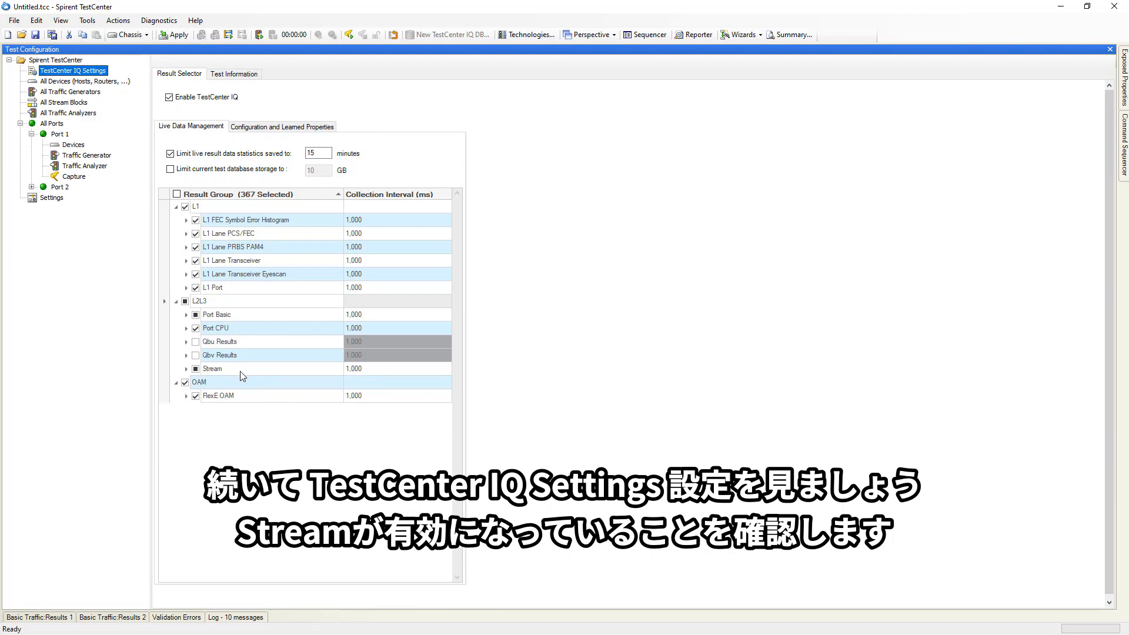
click(185, 370)
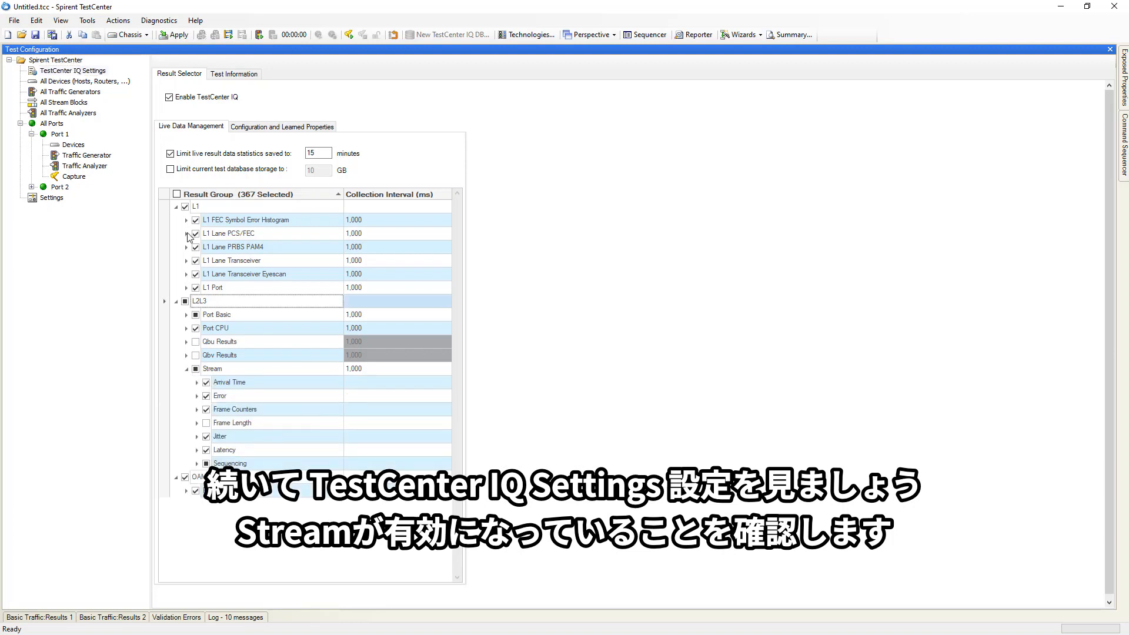
- Examine Port 1's Traffic Analyzer template filter and its IPv4 Header fields
click(77, 167)
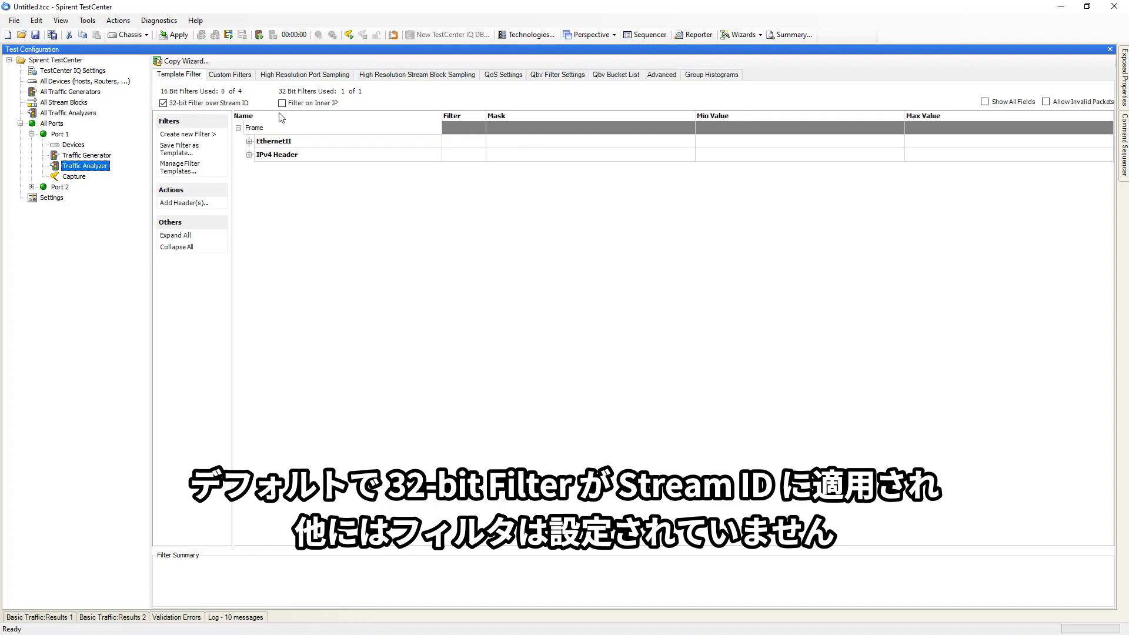
click(250, 156)
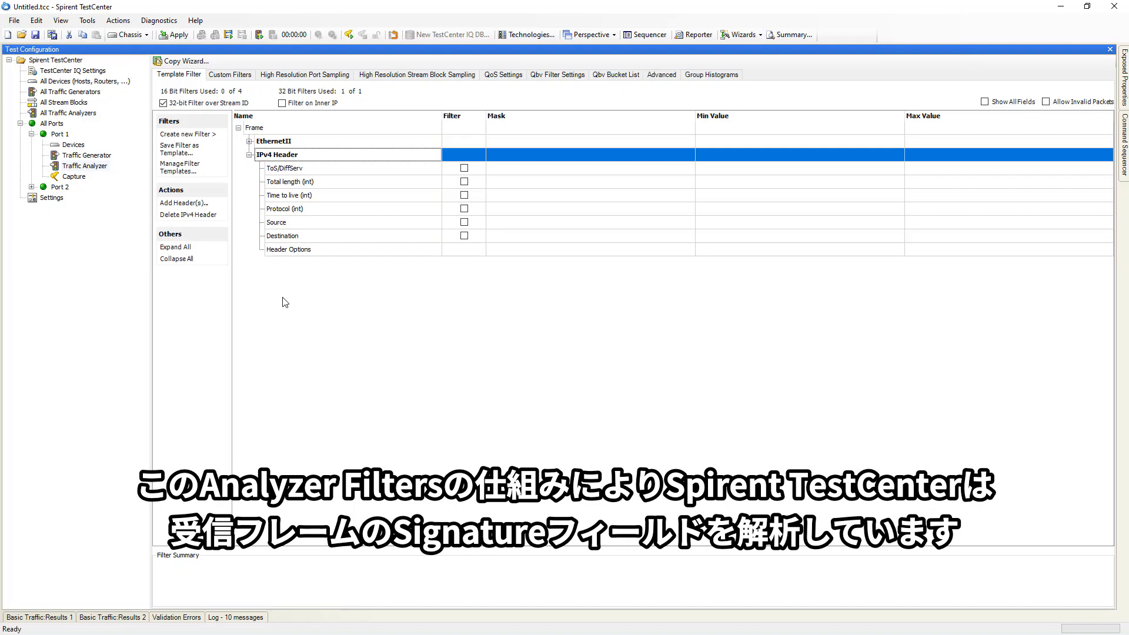
- Choose the Classic Results viewer and open the docked Basic Traffic Results panel
click(43, 618)
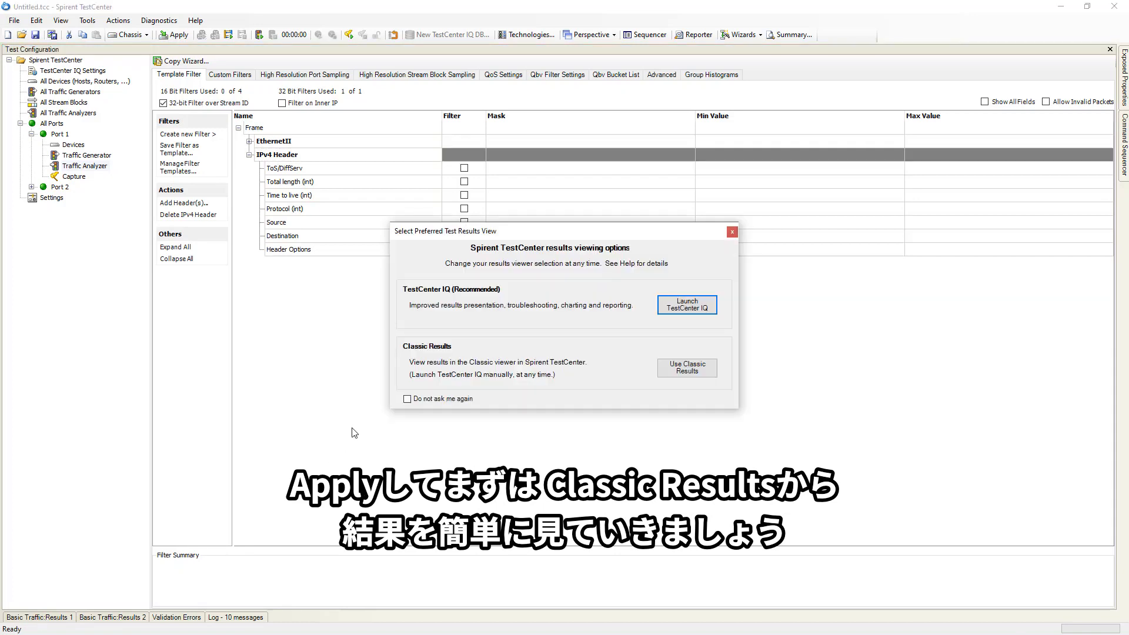
click(689, 370)
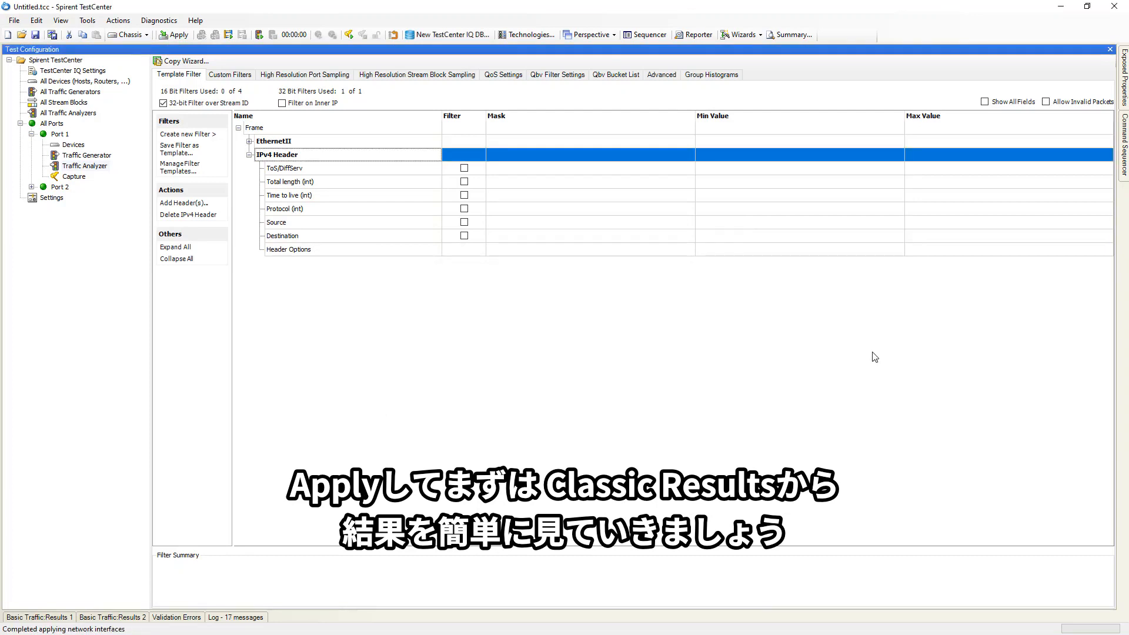
click(50, 618)
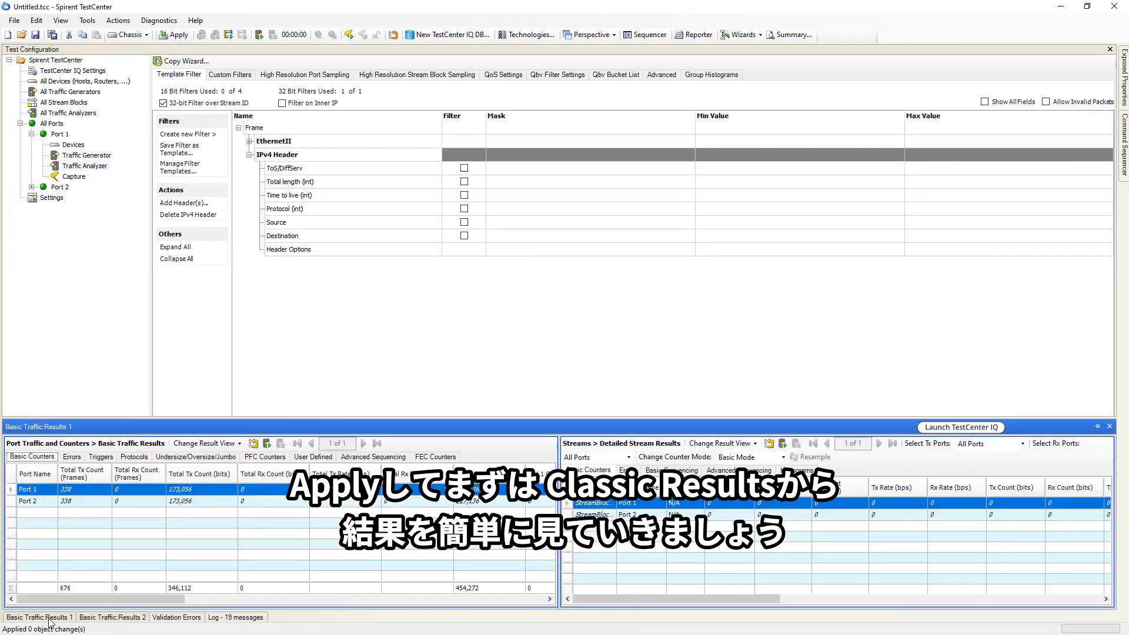
click(1097, 428)
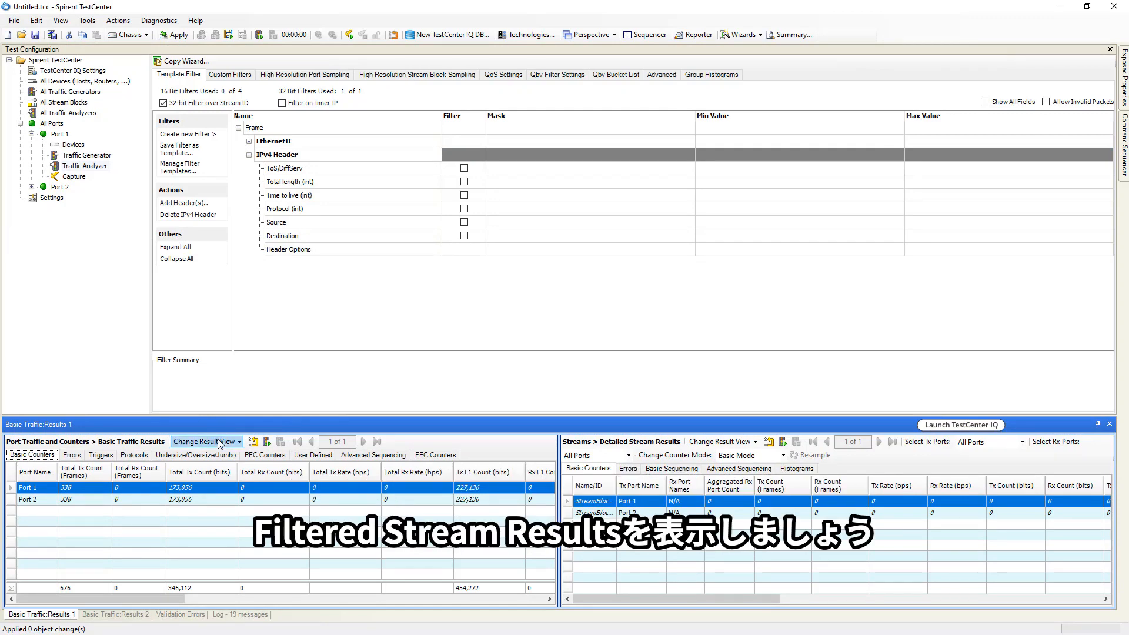
- Switch the port results view to Streams > Filtered Stream Results
click(235, 446)
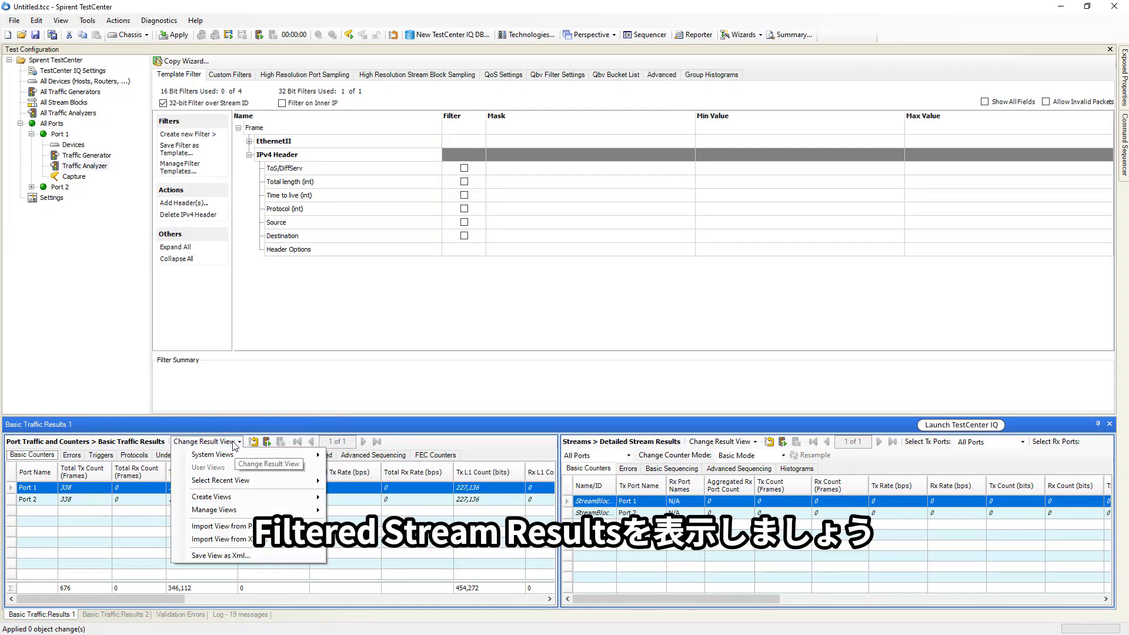
mouse_move(265, 460)
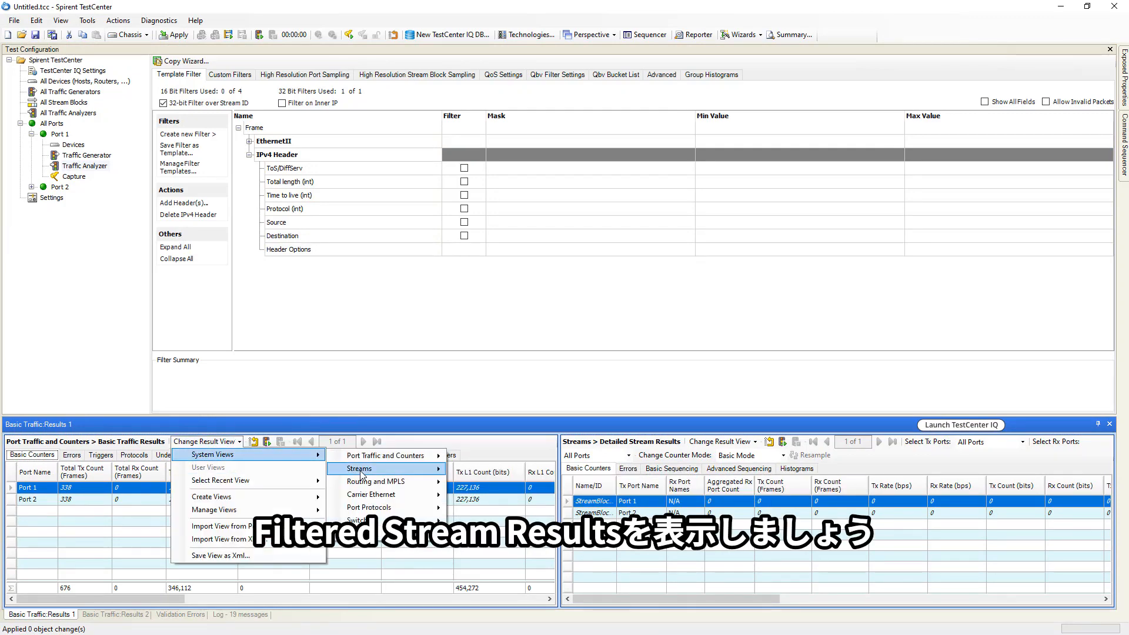
mouse_move(442, 470)
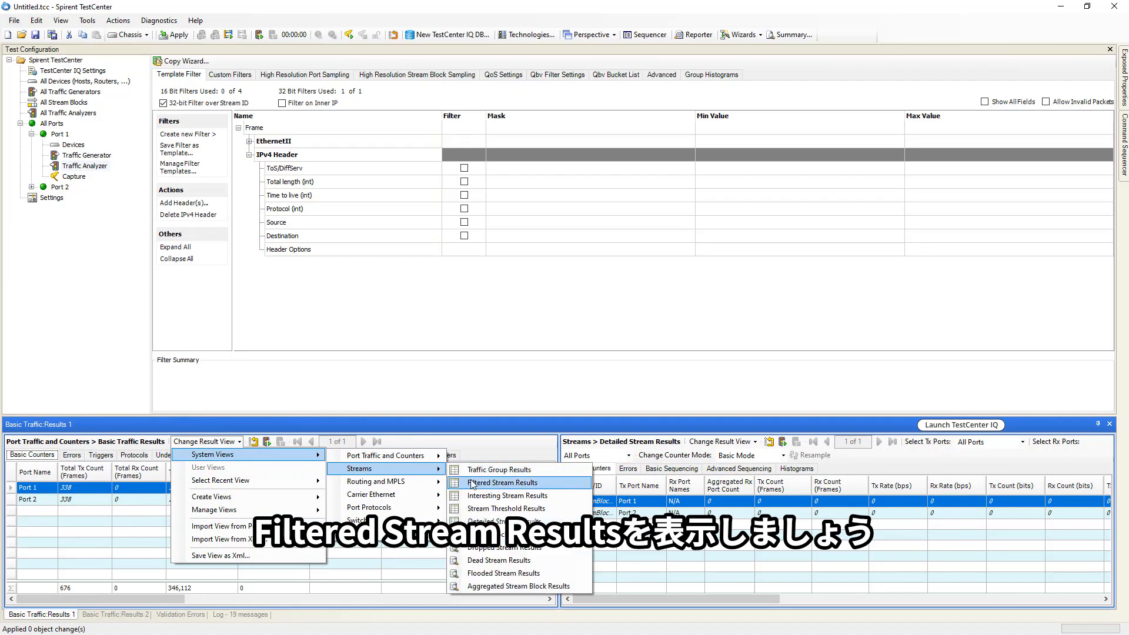
click(487, 489)
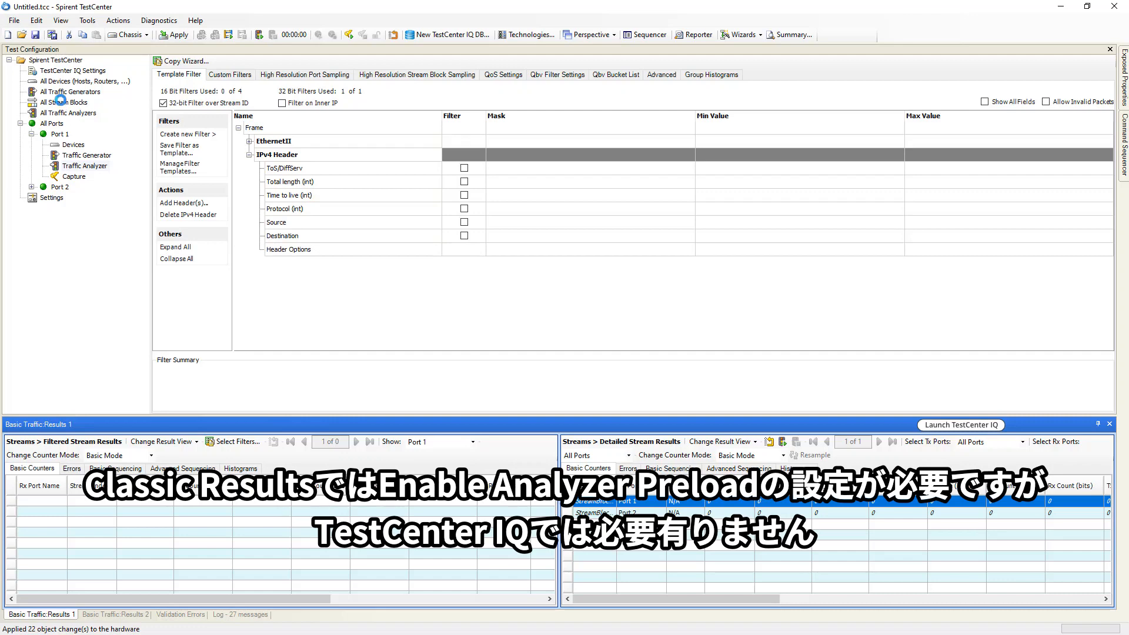
- Inspect the stream blocks' Enable Analyzer Preload column
click(63, 102)
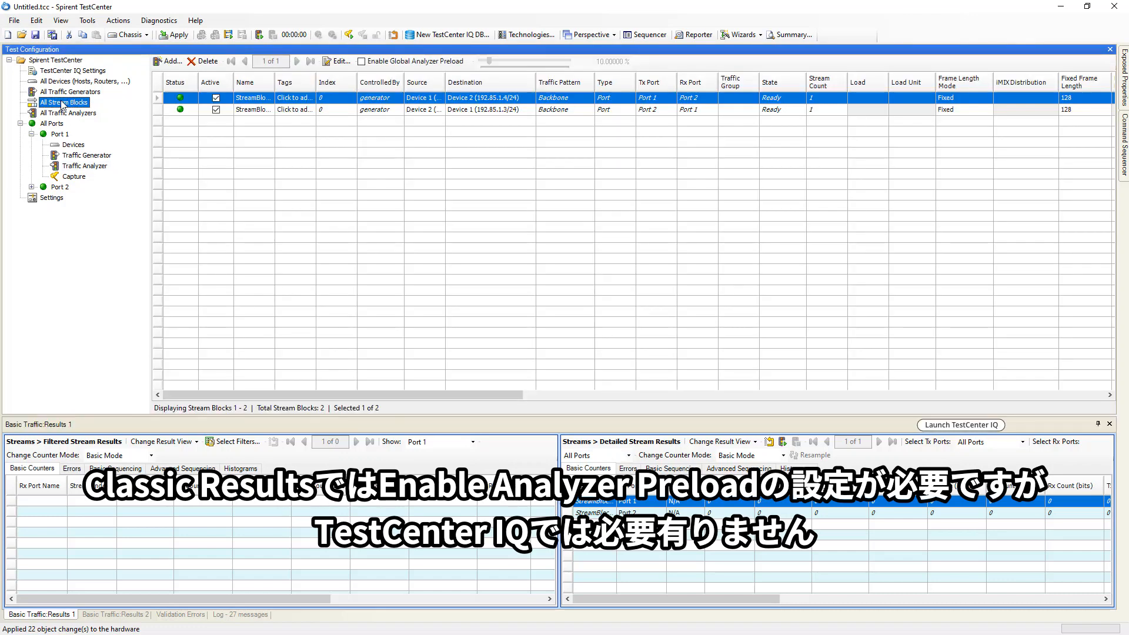
click(1079, 396)
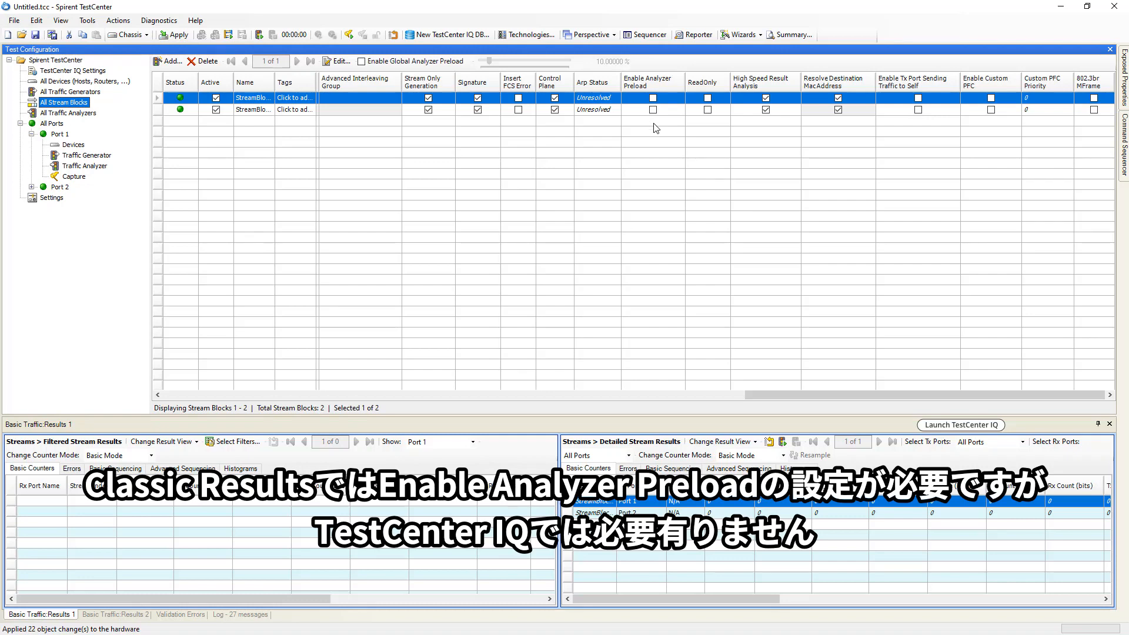
- Launch TestCenter IQ and open the currently running test from the Results Library
click(962, 425)
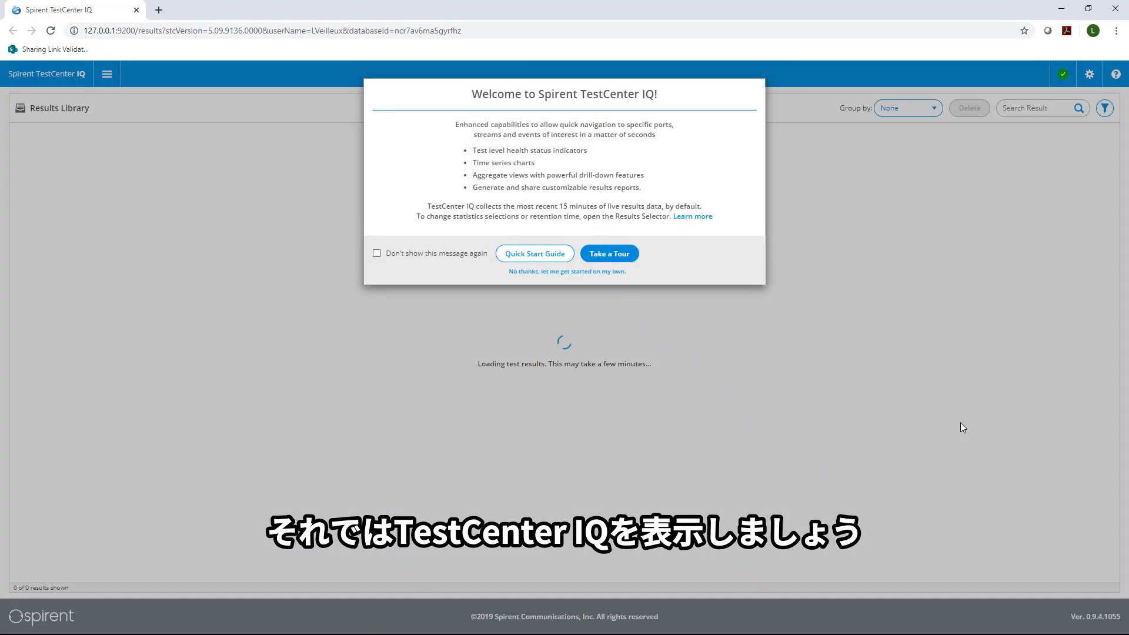
click(564, 274)
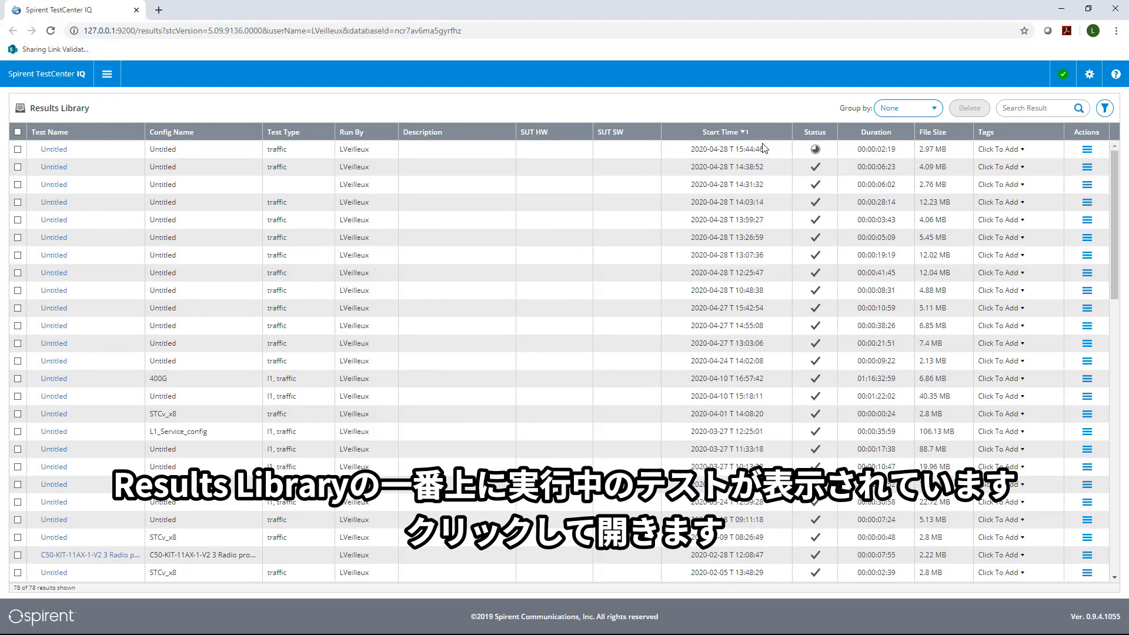
click(50, 152)
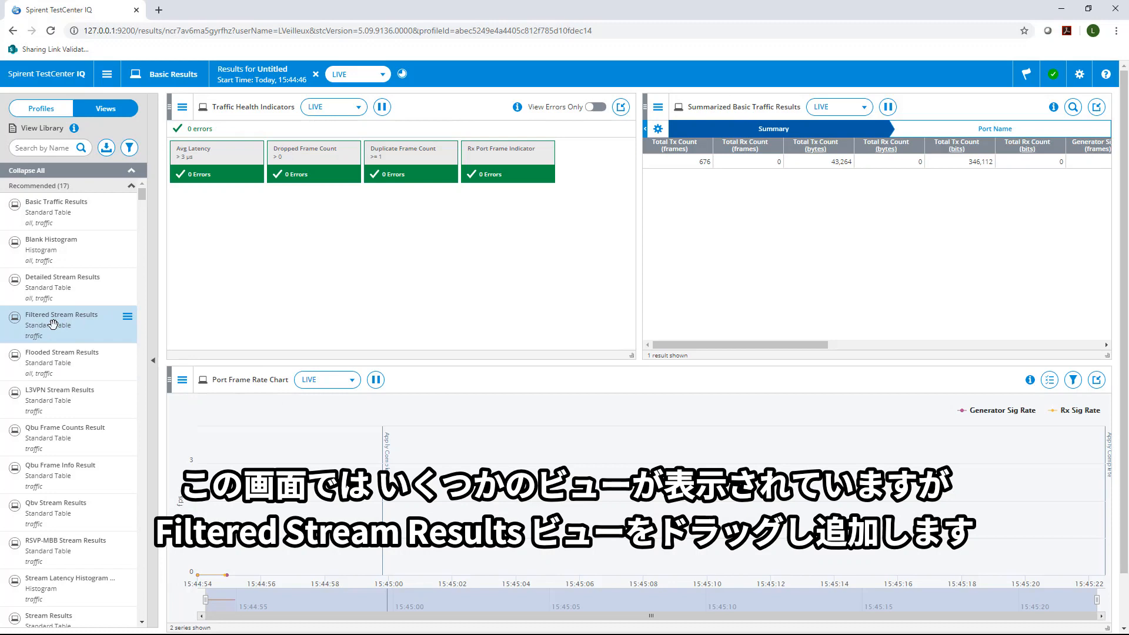
- Add the Filtered Stream Results view to the lower dashboard panel
drag(54, 326, 621, 370)
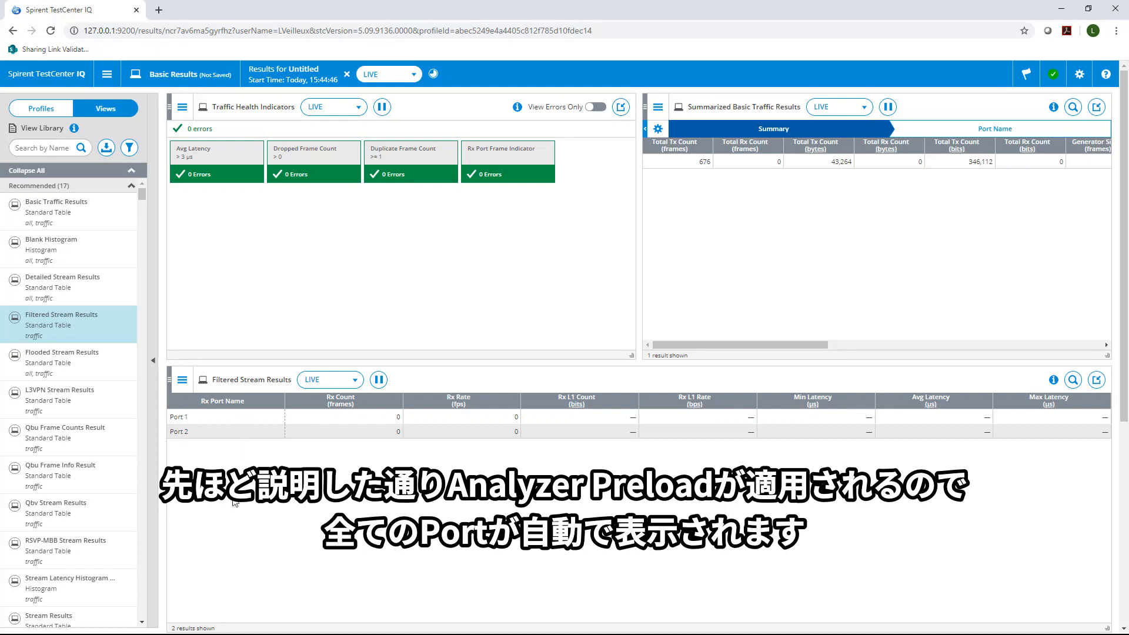
- Add and apply a condition filtering the Filtered Stream Results view to Rx Port Name Contains 'Port 1'
click(181, 383)
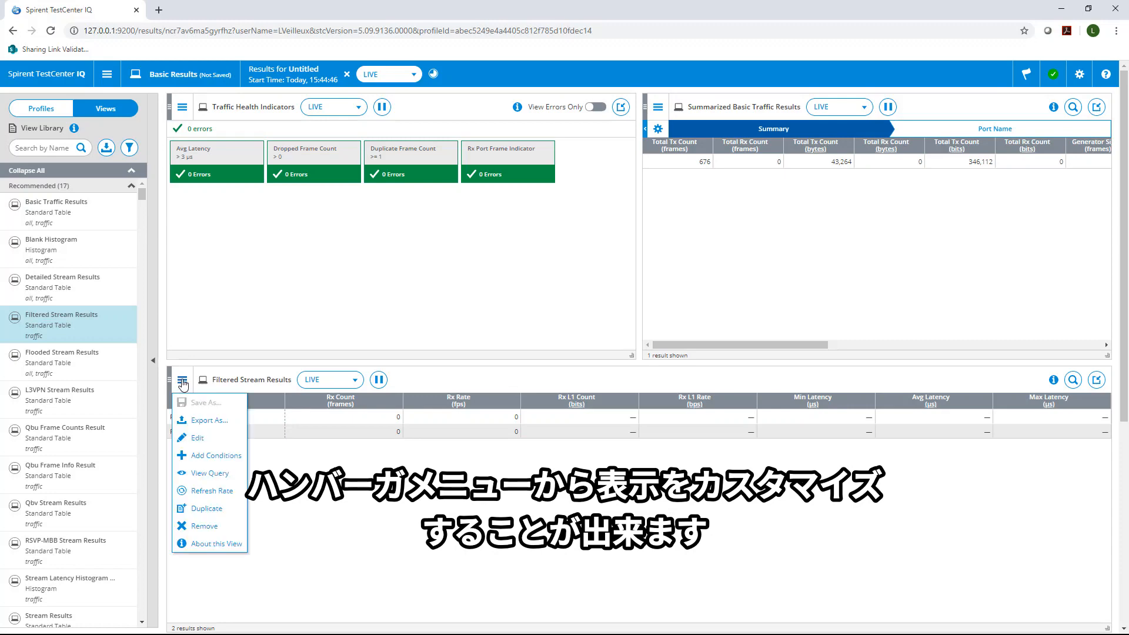
click(212, 456)
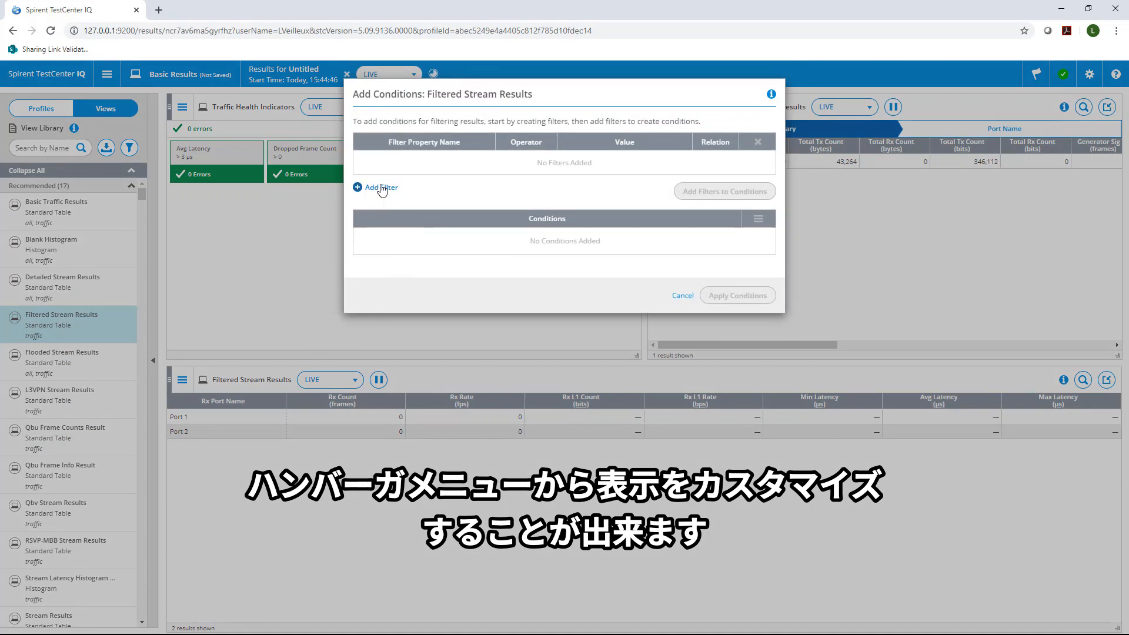
click(381, 188)
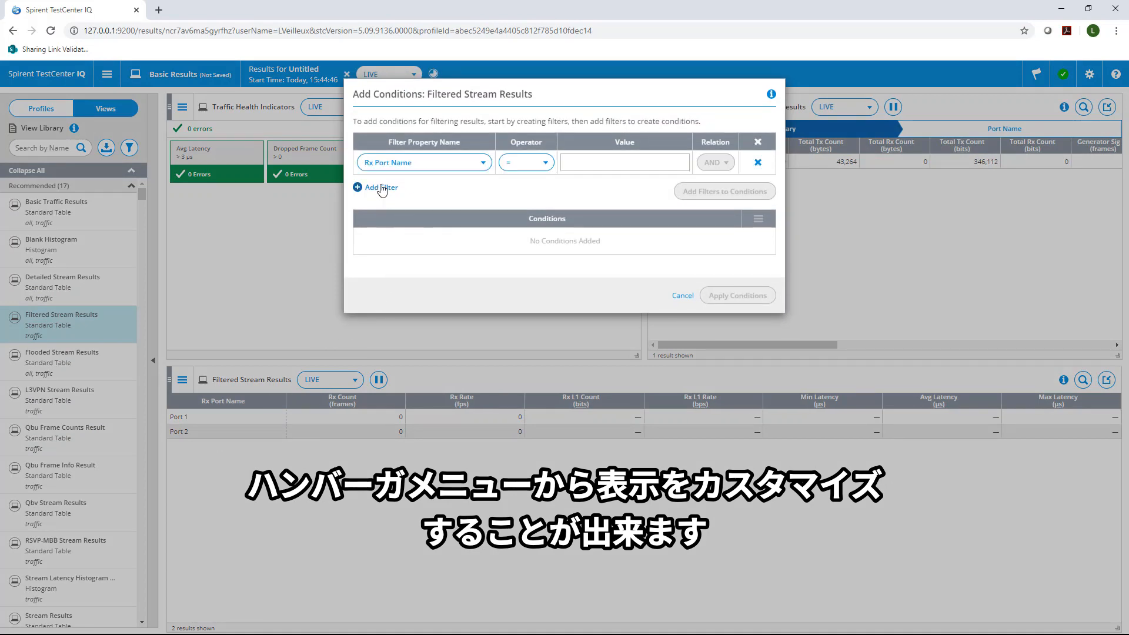
click(542, 167)
click(526, 211)
click(596, 163)
text(Port 1)
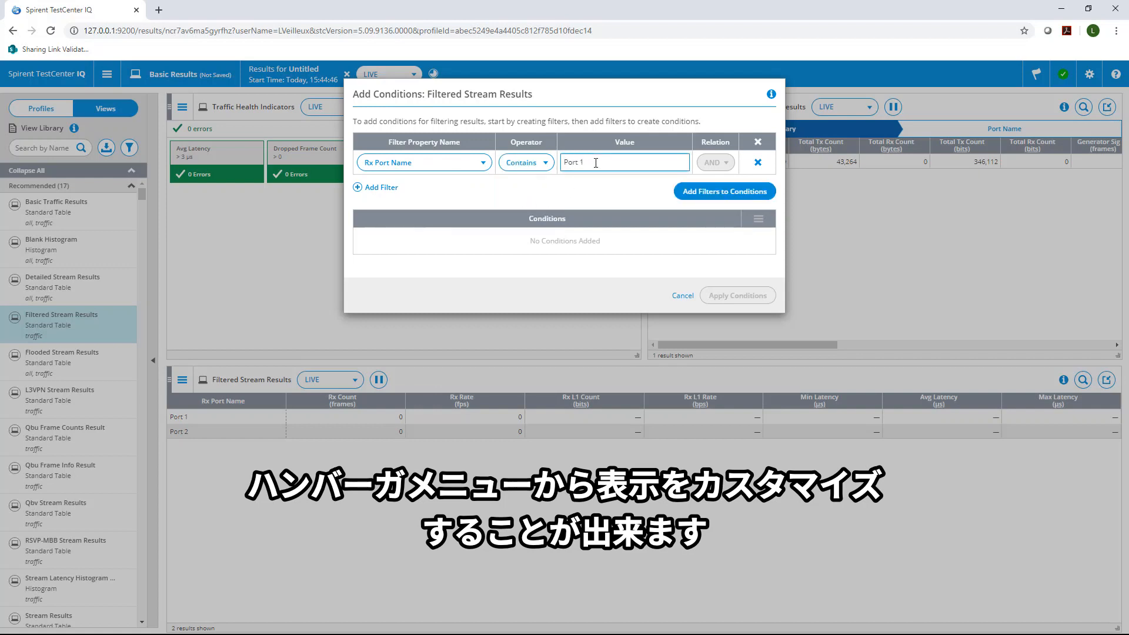
click(718, 198)
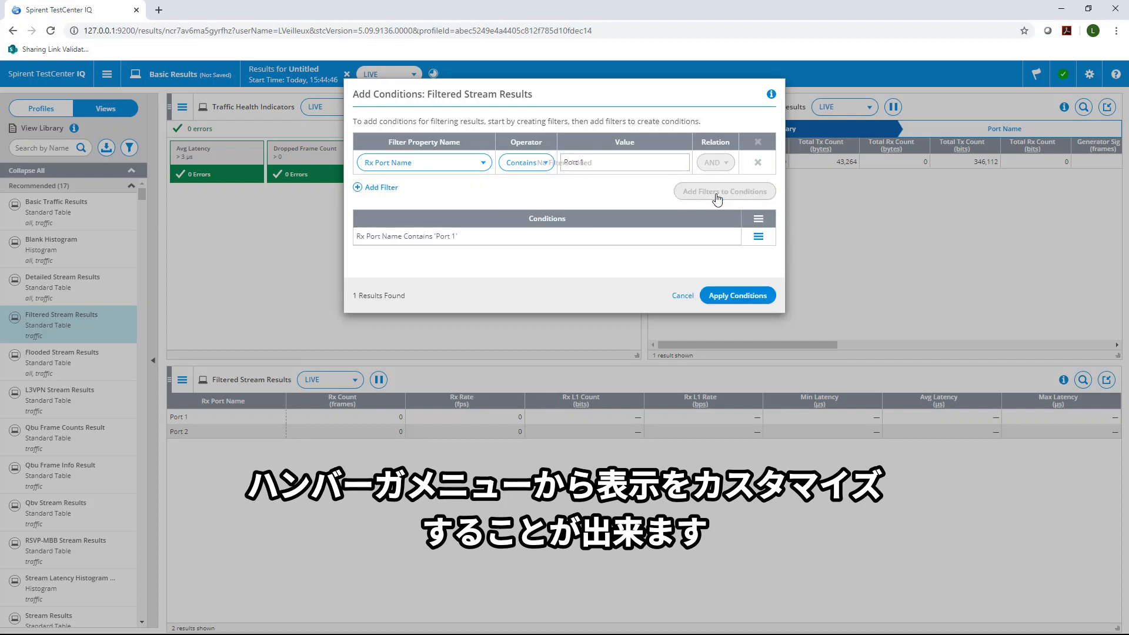
click(727, 297)
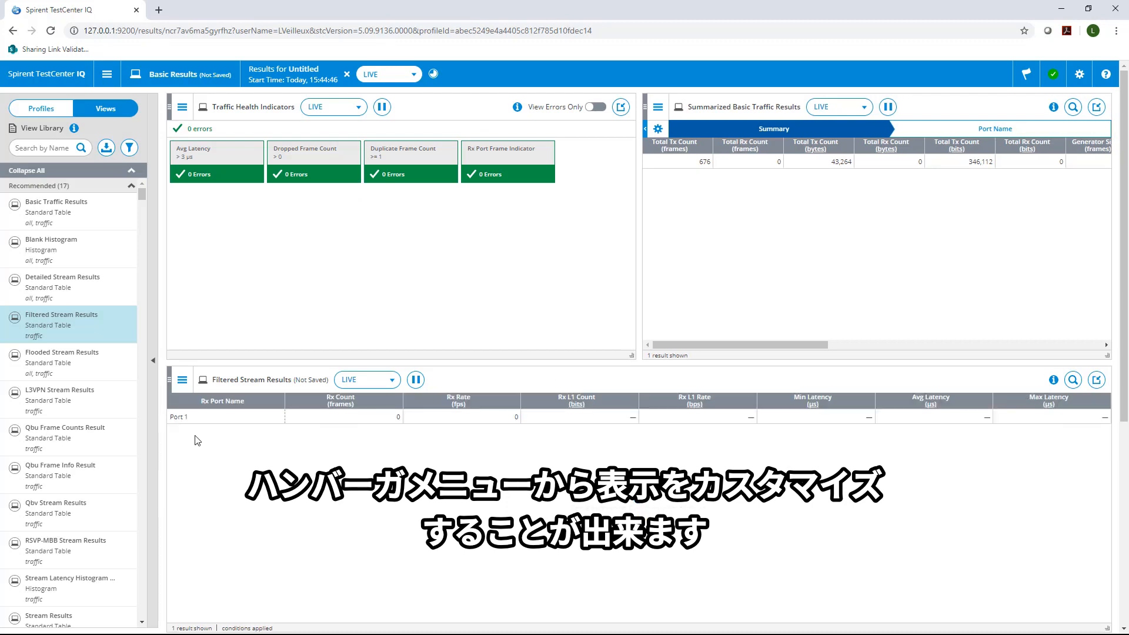
- Delete the Rx Port Name condition from the Filtered Stream Results view and apply the change
click(182, 380)
click(224, 459)
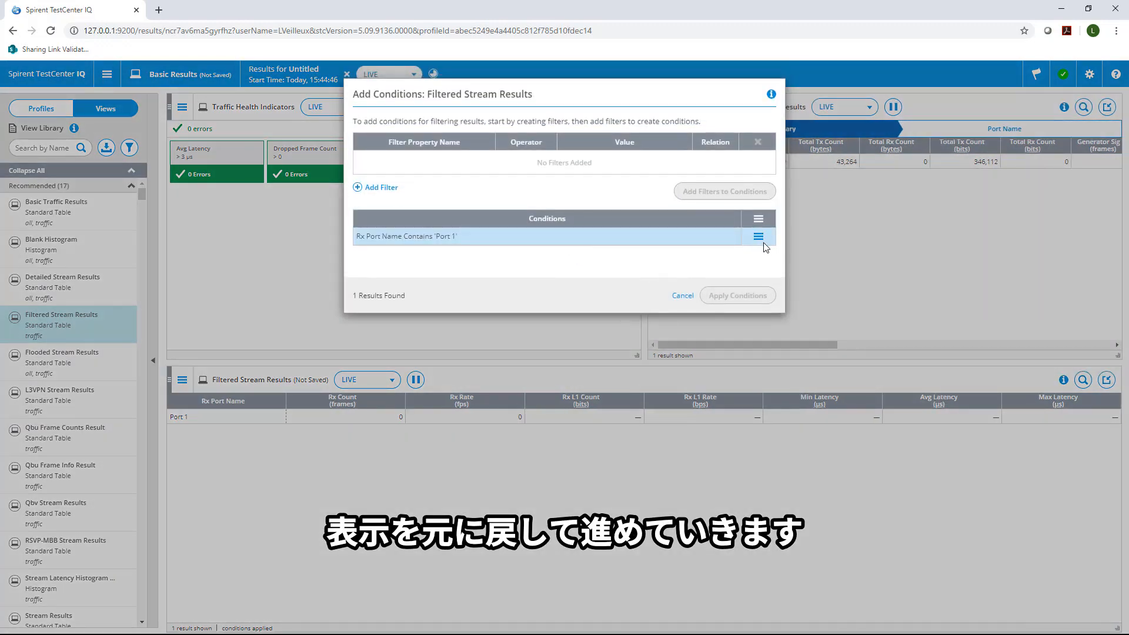
click(758, 237)
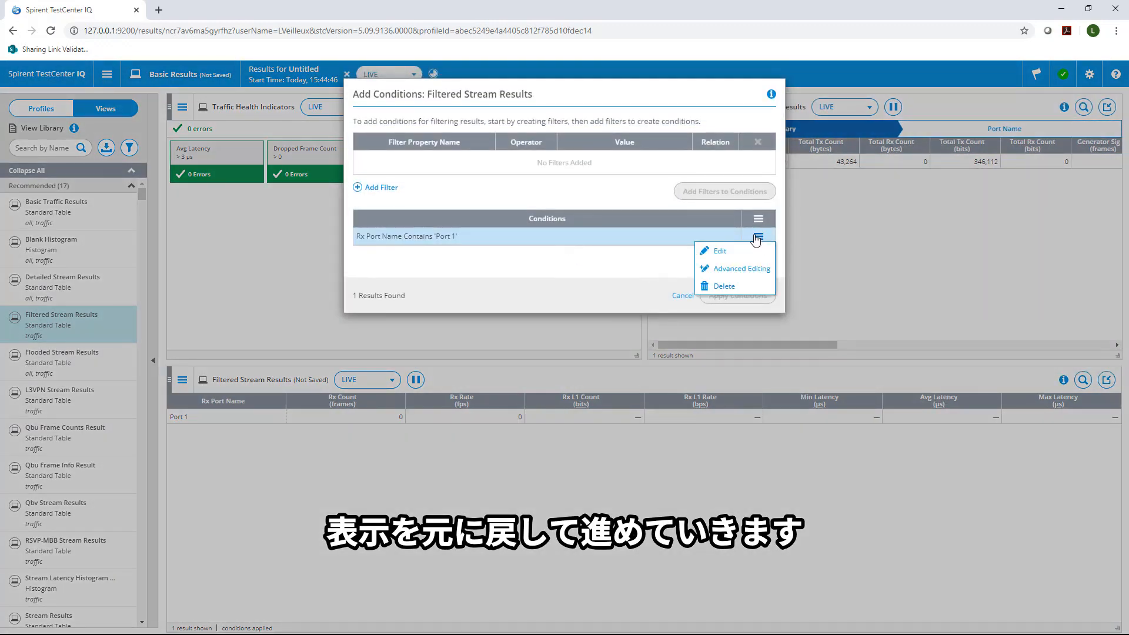
click(722, 286)
click(733, 296)
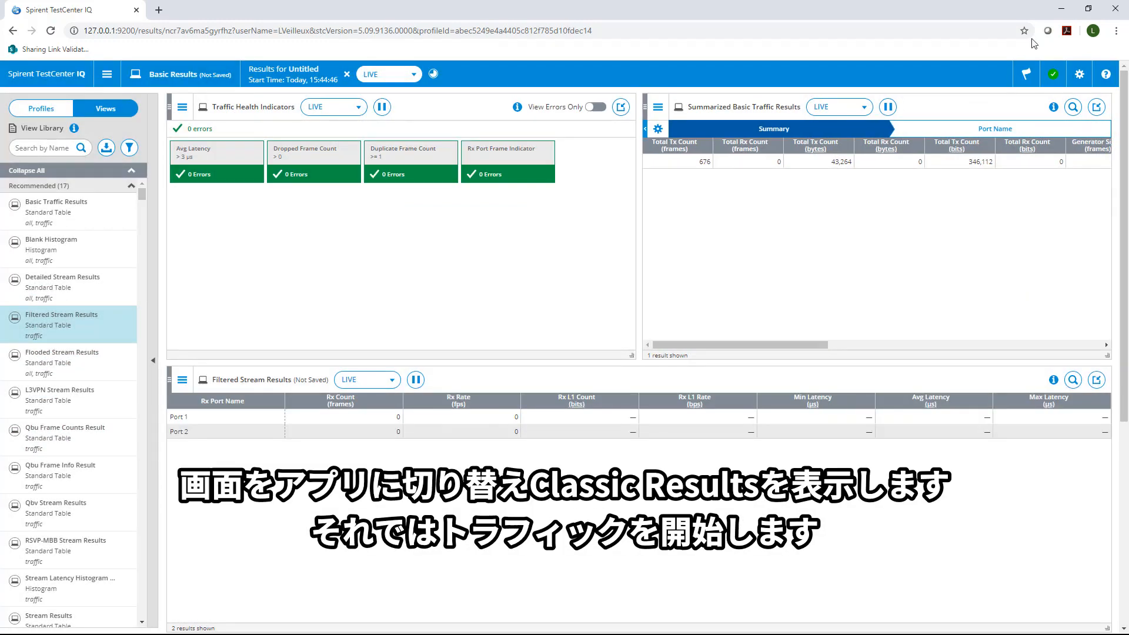
- Switch to the TestCenter application and start traffic on the stream blocks
click(1064, 12)
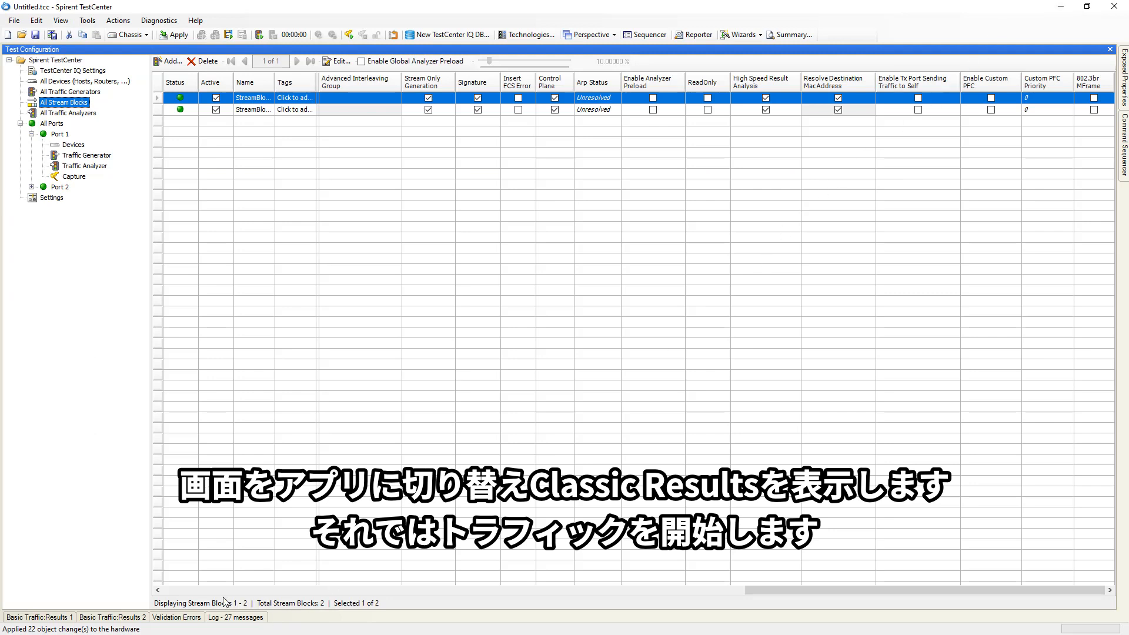
click(181, 591)
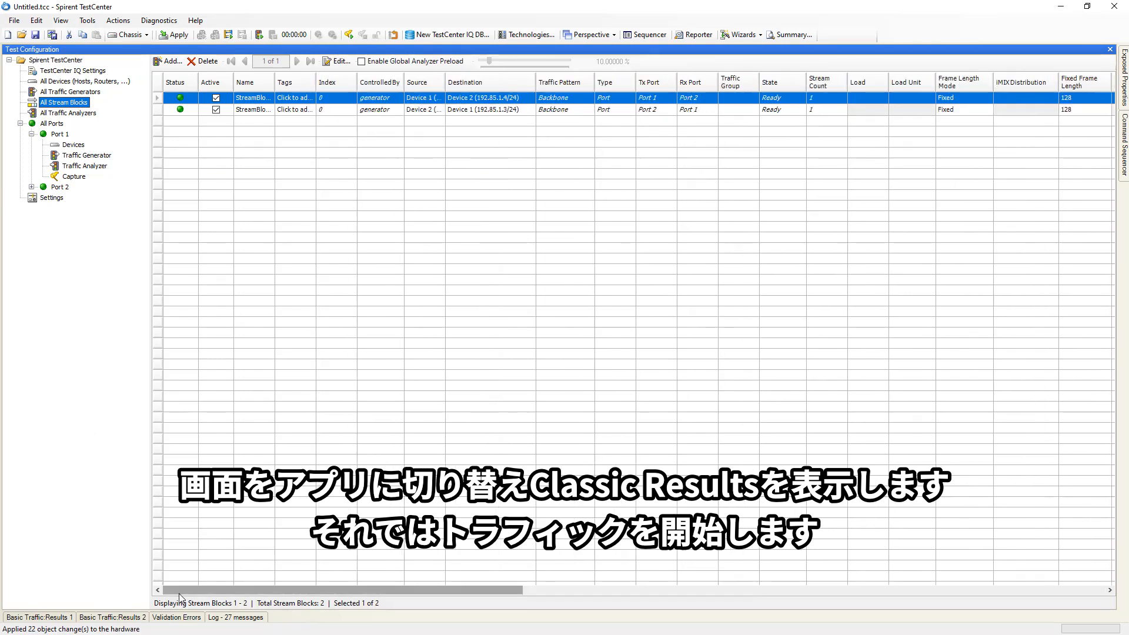
click(261, 36)
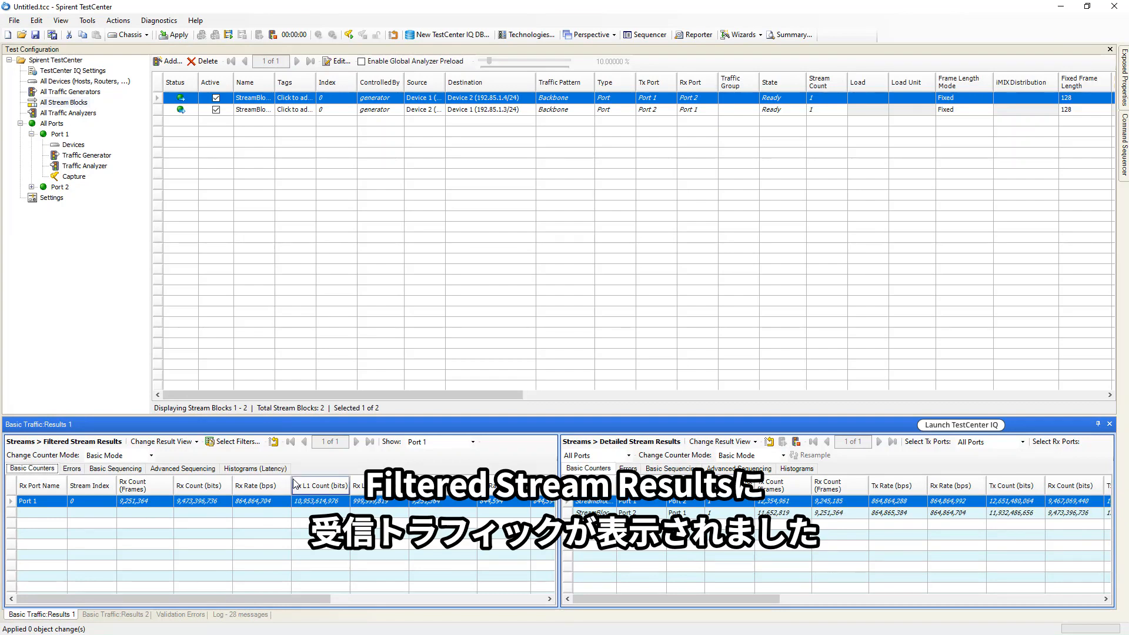
- Show Port 2 in the Classic Filtered Stream Results view
click(473, 444)
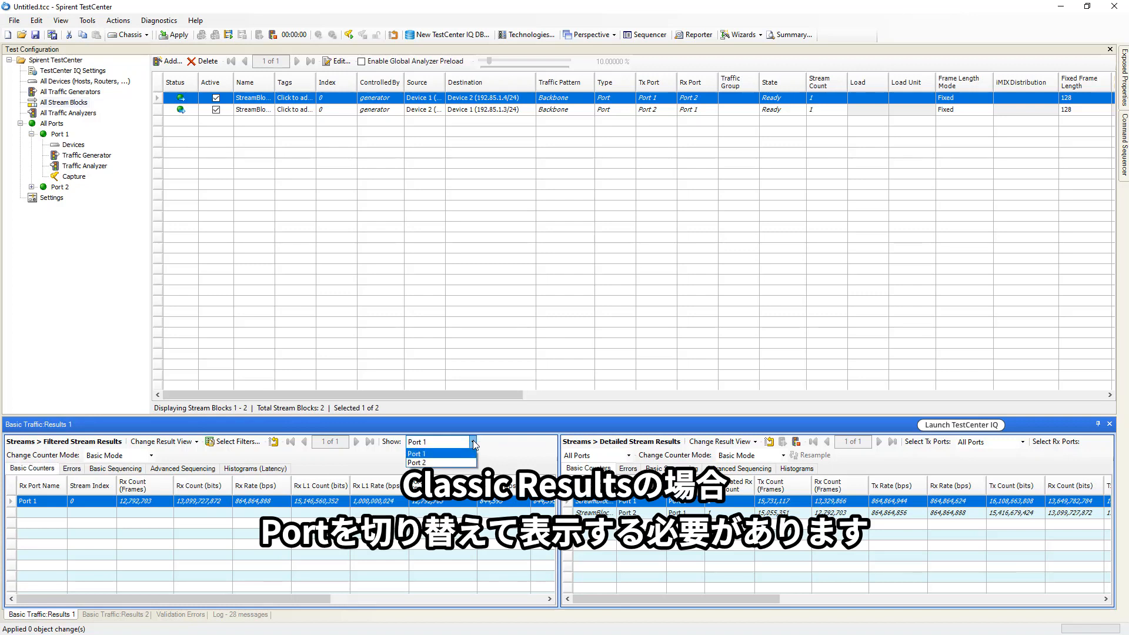
click(454, 463)
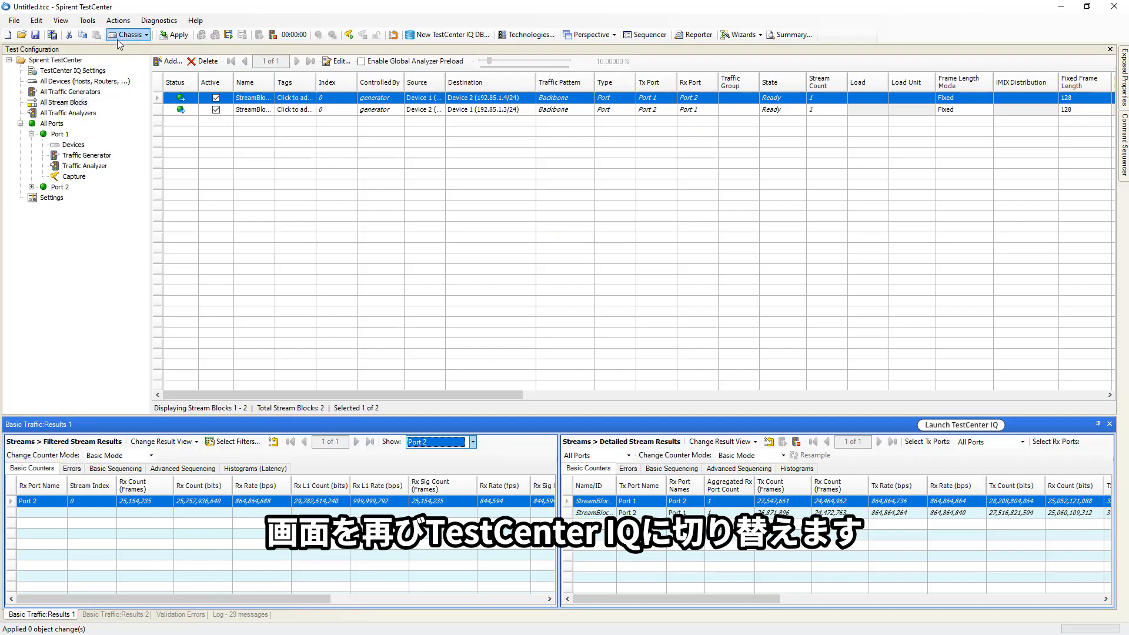
- Return to TestCenter IQ and review the available data columns in the Filtered Stream Results edit dialog without changing them
click(948, 427)
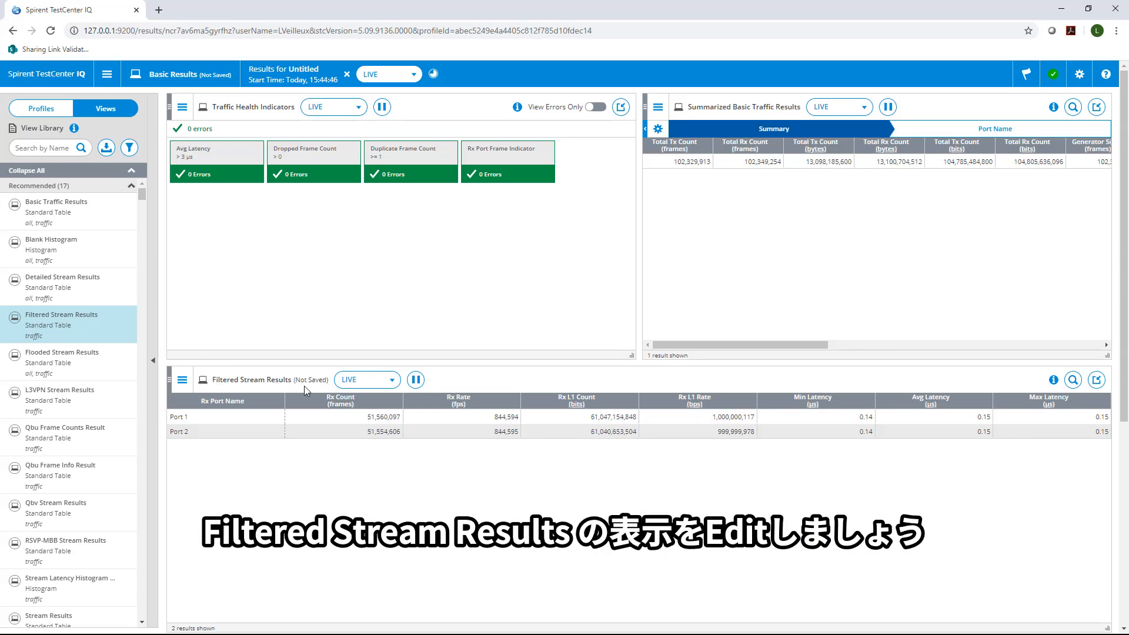
click(183, 381)
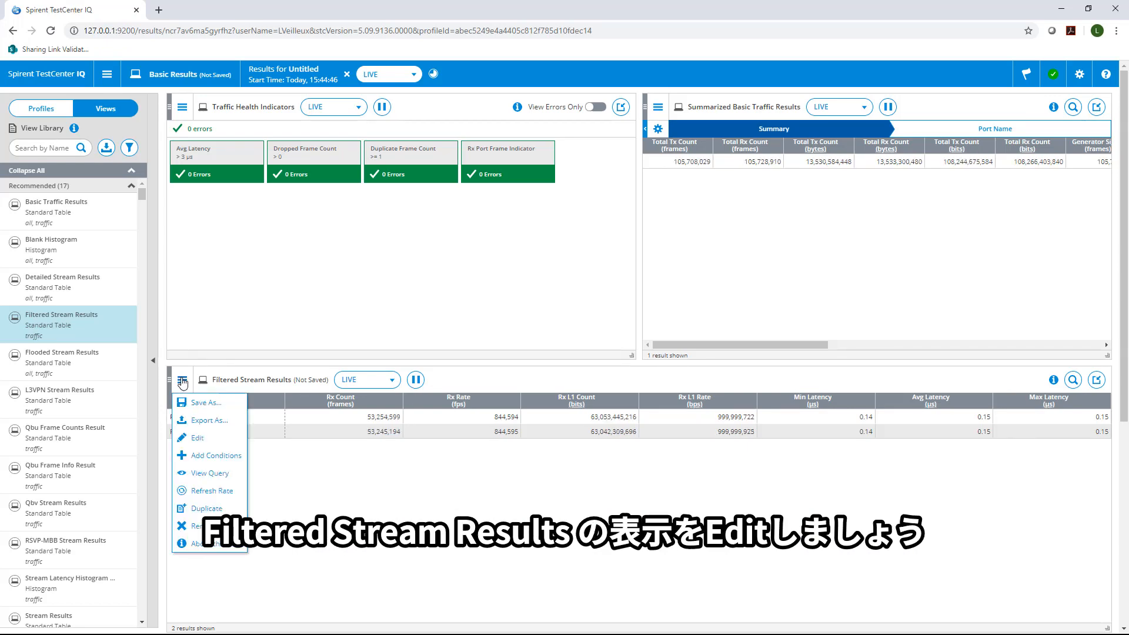
click(199, 438)
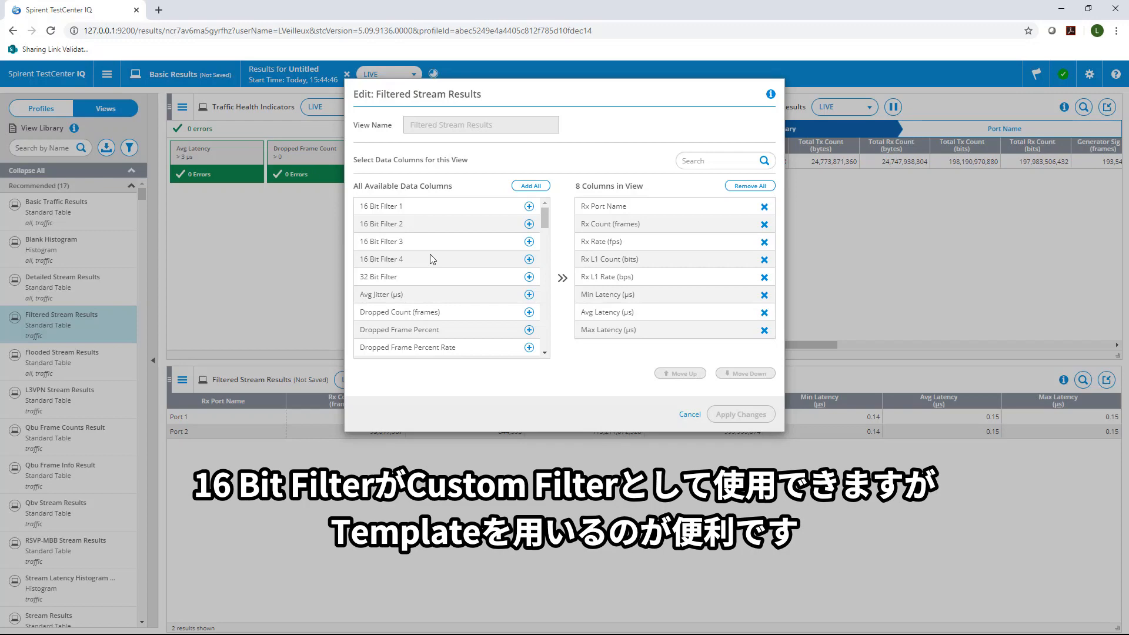
click(690, 415)
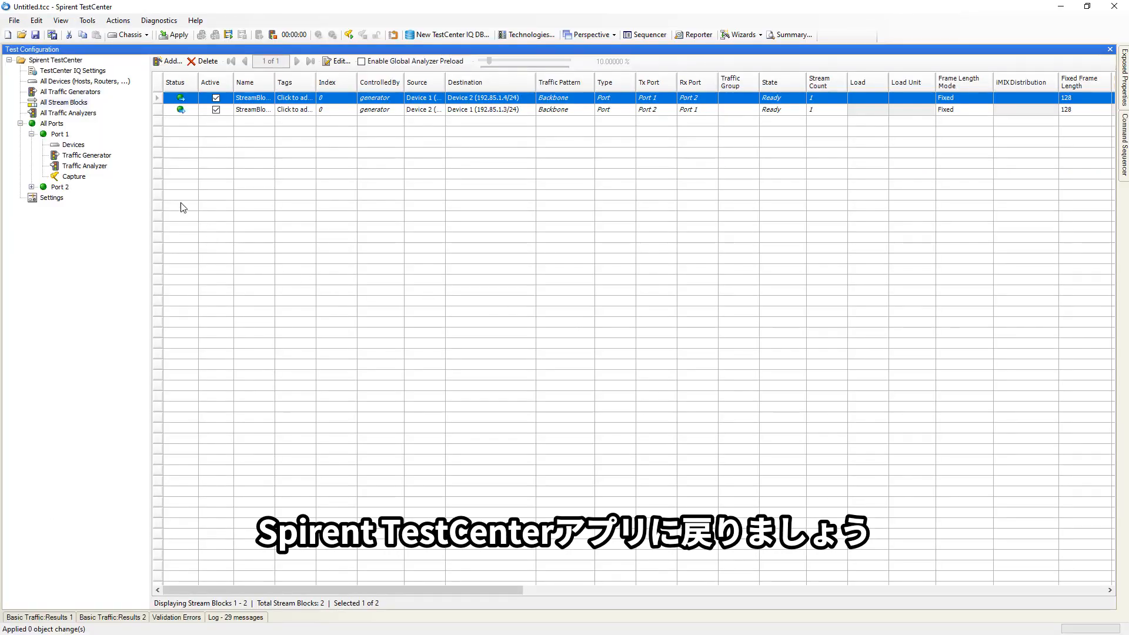
- On Port 1's Traffic Analyzer, enable a template filter on the IPv4 Header Source field and apply it
click(94, 167)
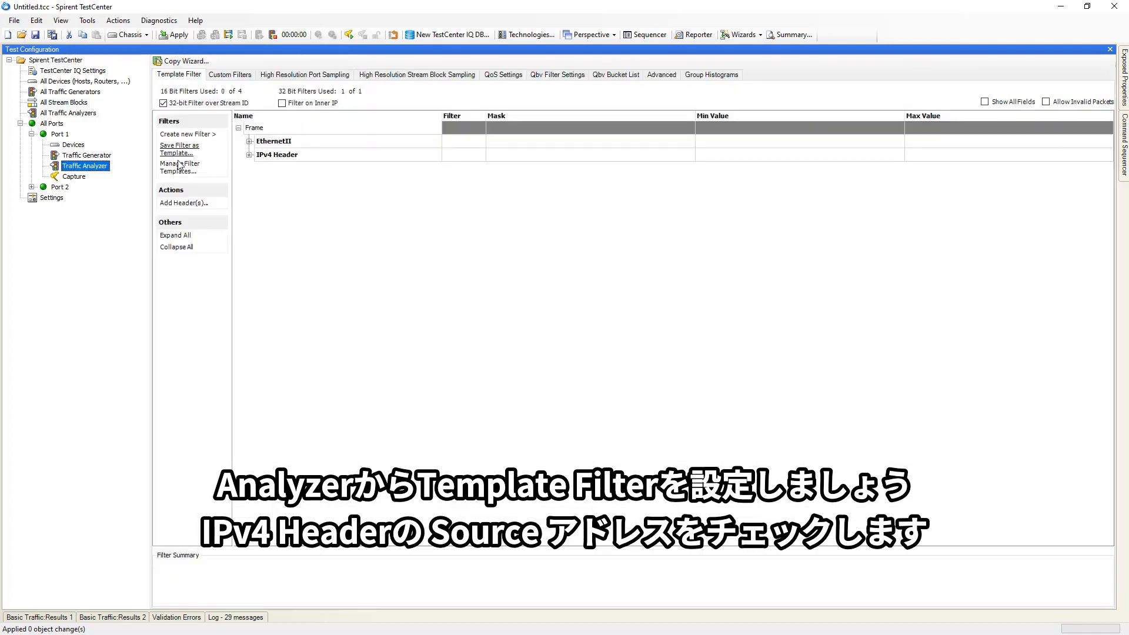
click(249, 155)
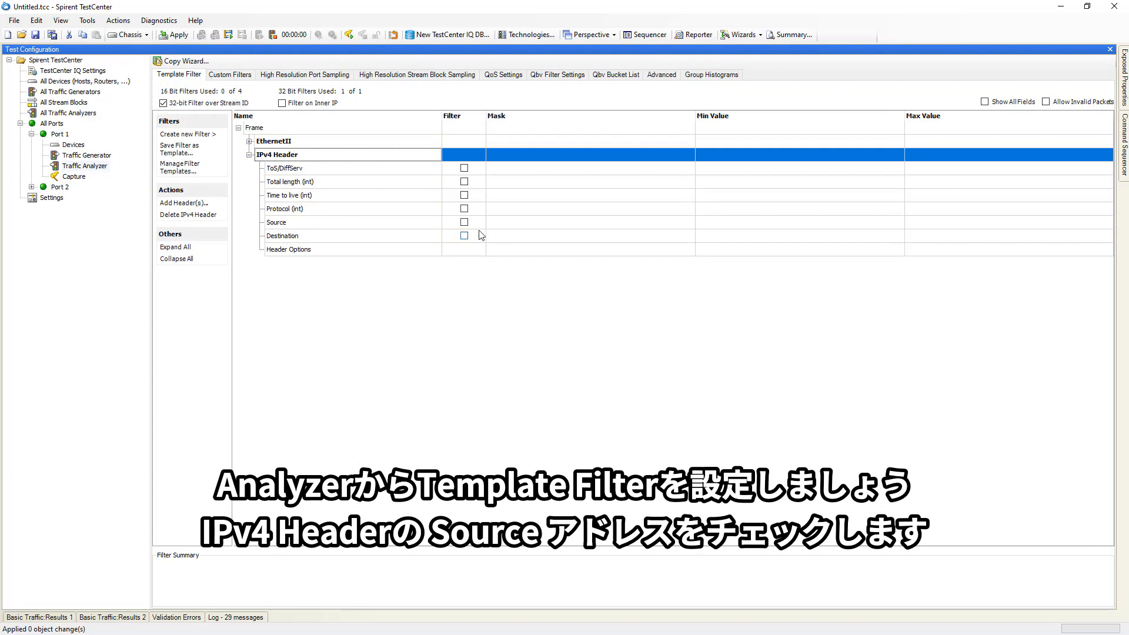
click(464, 223)
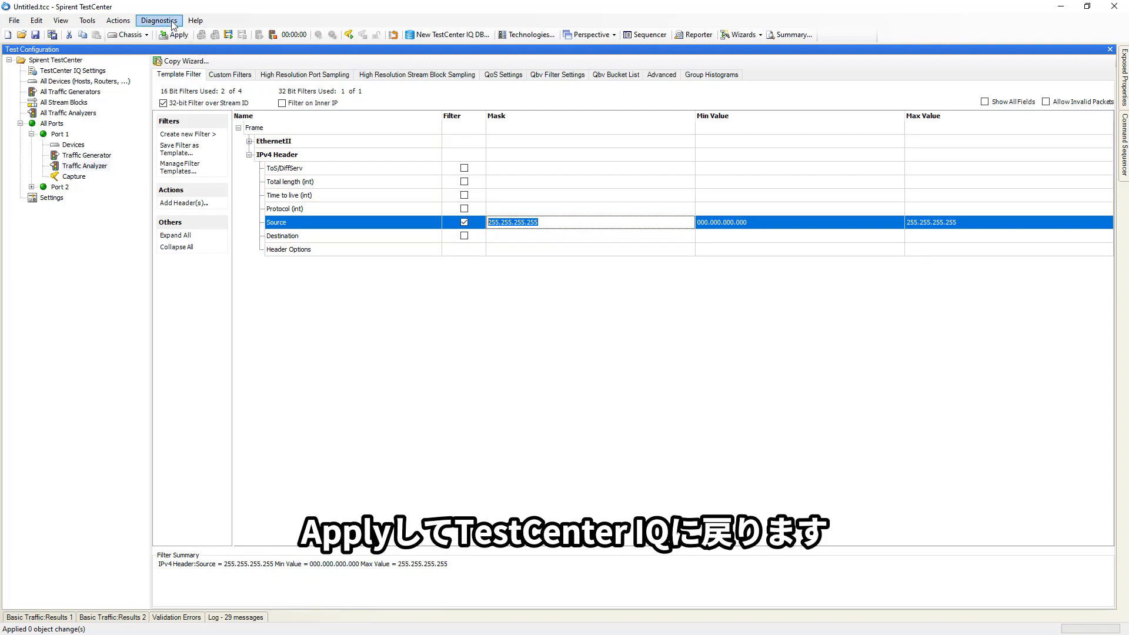
click(168, 38)
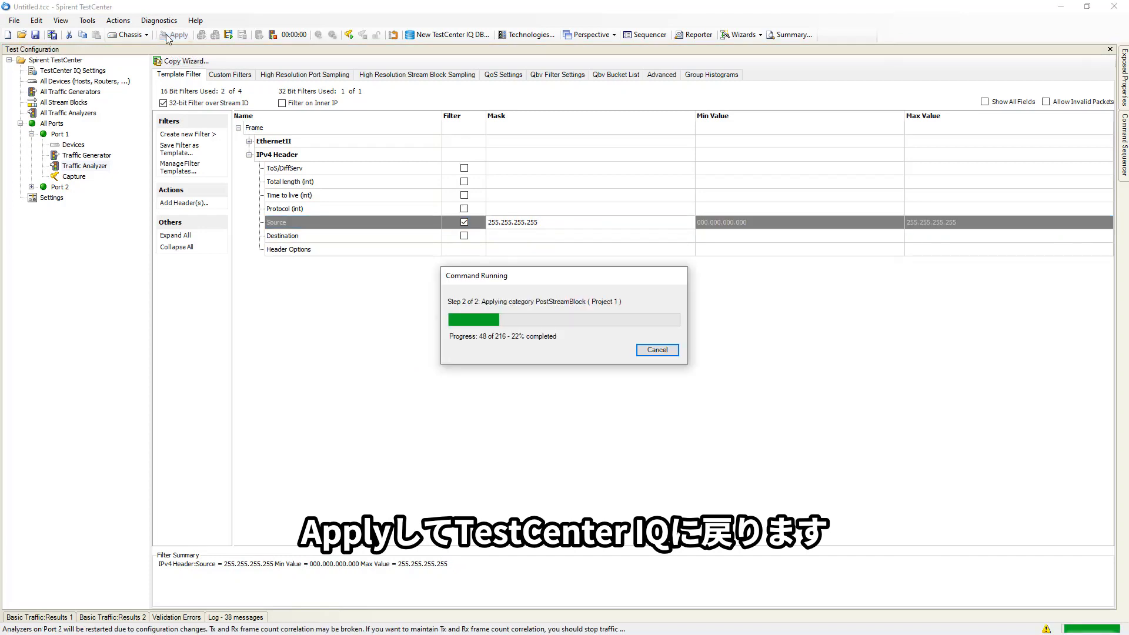
- Check the filtered stream results in TestCenter IQ and switch back to TestCenter
key(alt+Tab)
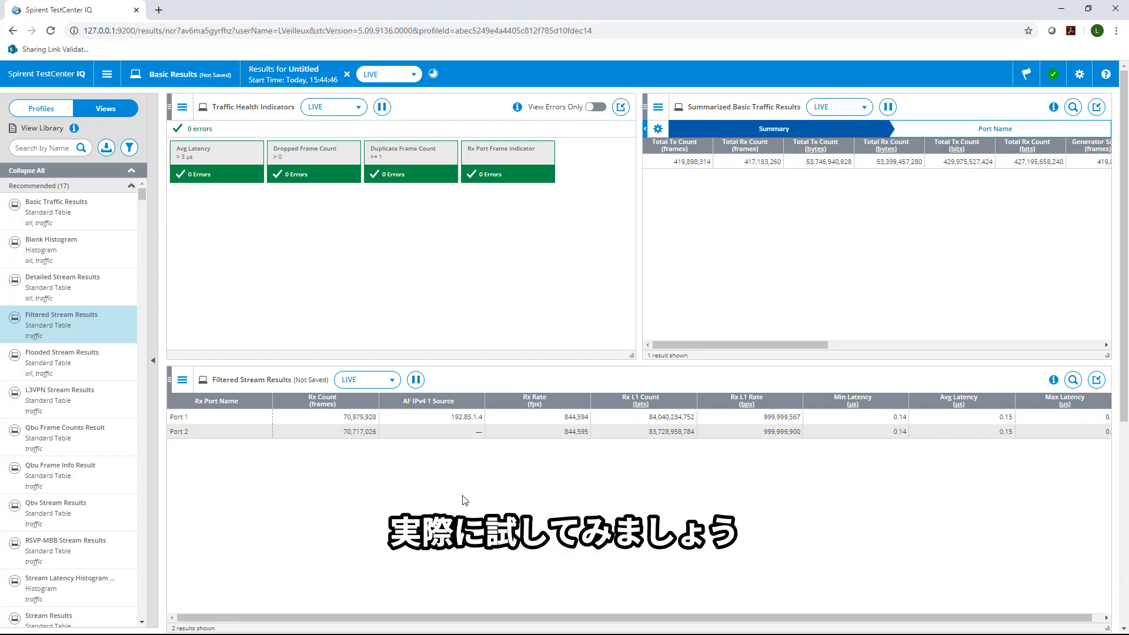
key(alt+Tab)
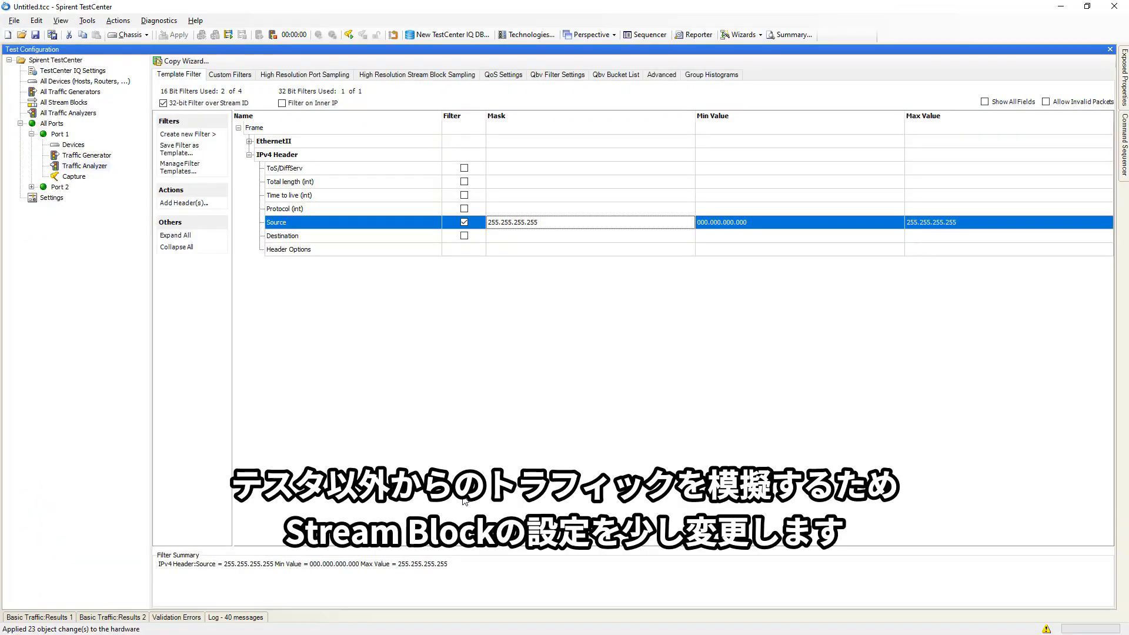
- Stop the traffic and turn off Include Signature Field for both StreamBlock 1 and StreamBlock 2 in the StreamBlock Editor
click(83, 104)
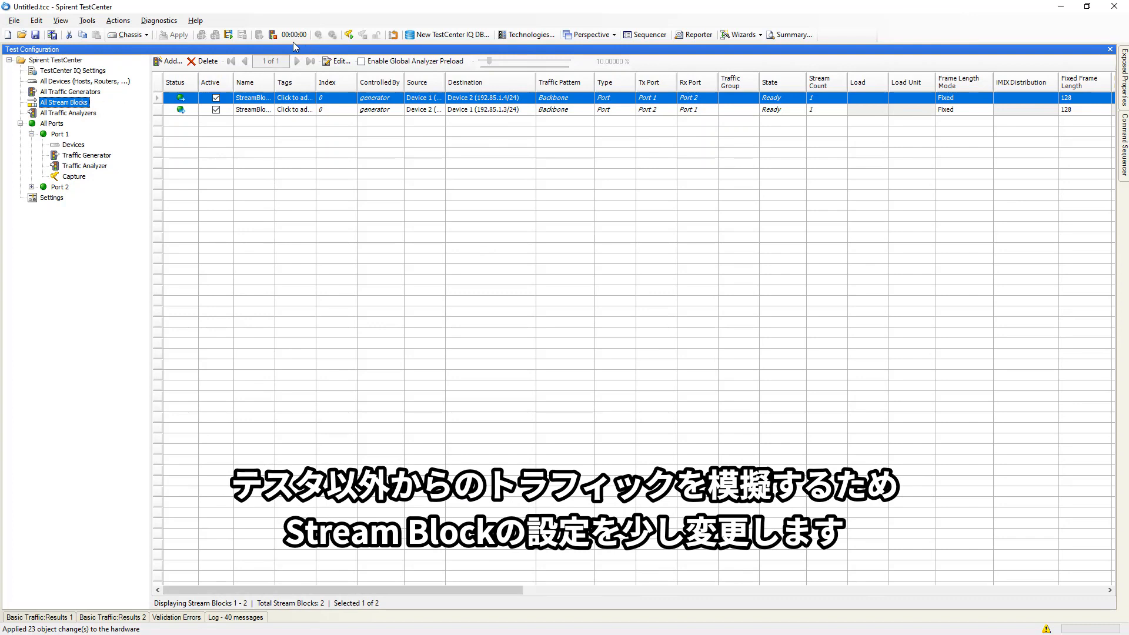
click(272, 36)
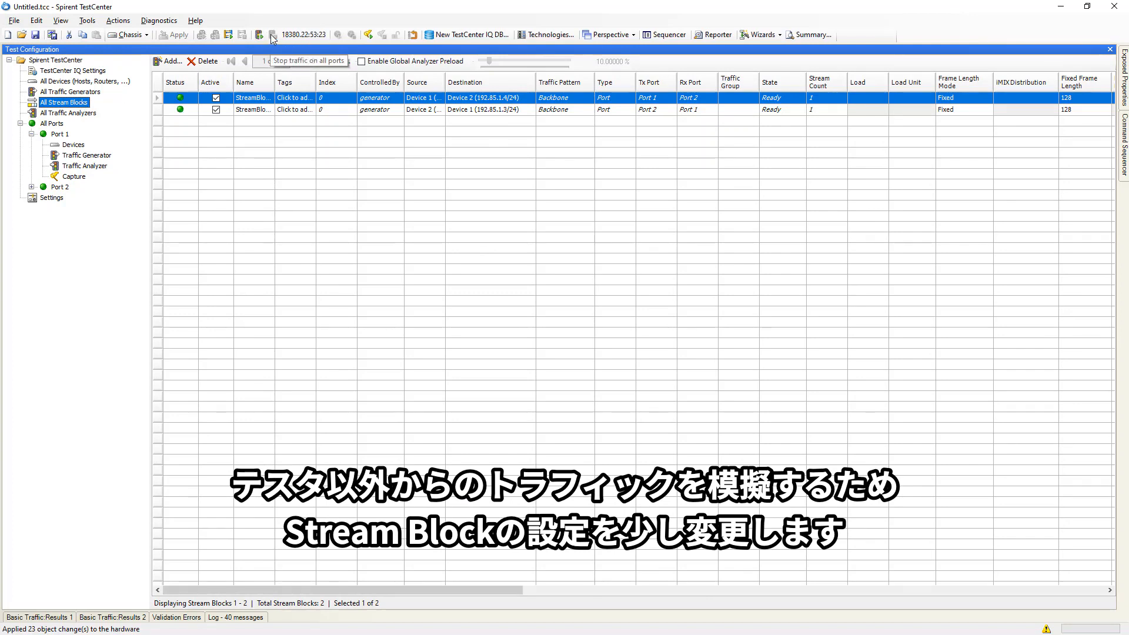
right_click(251, 98)
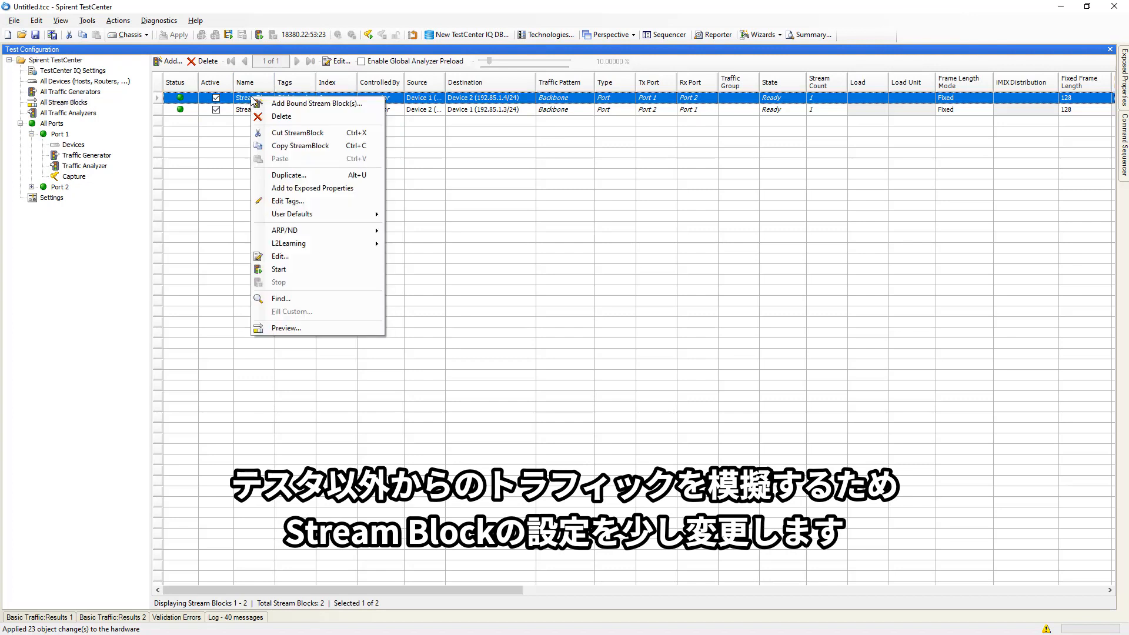
click(301, 257)
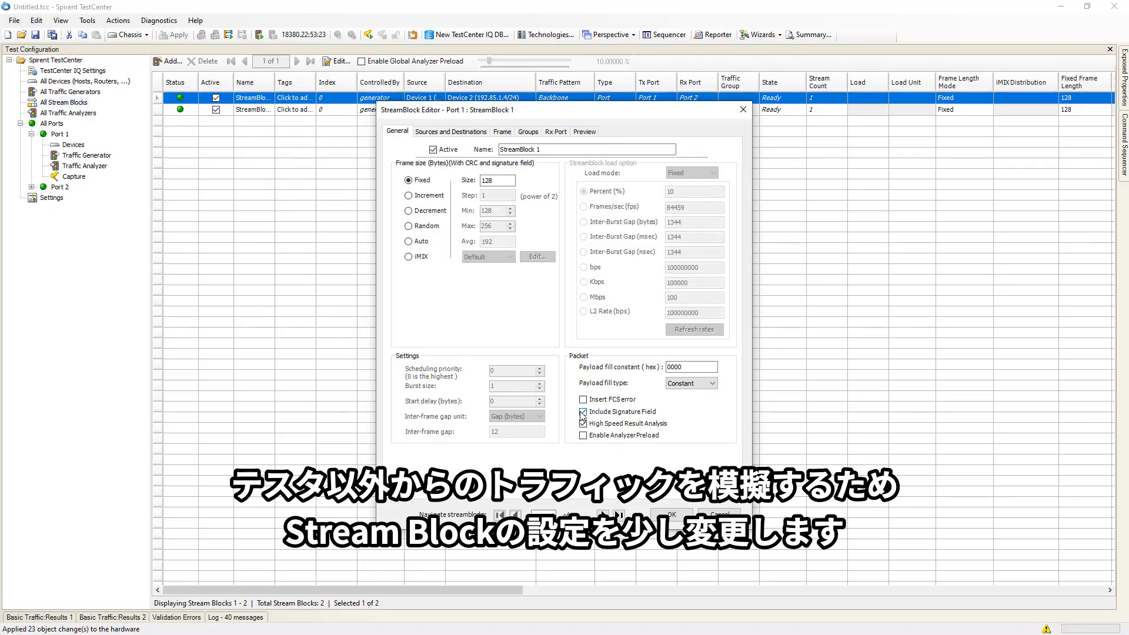
click(582, 412)
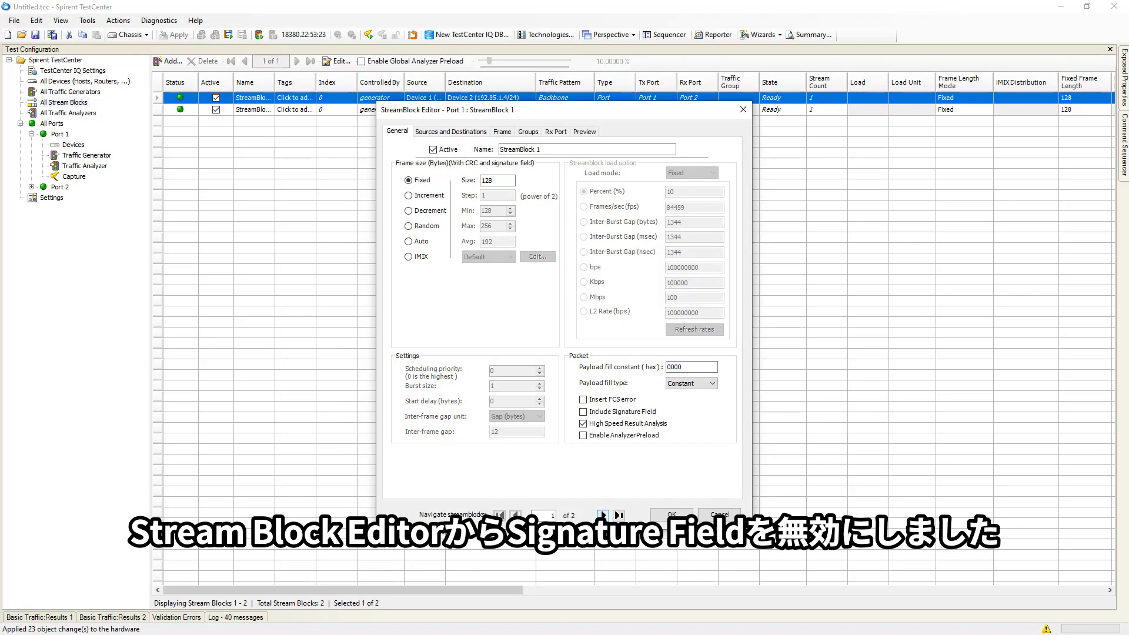
click(602, 515)
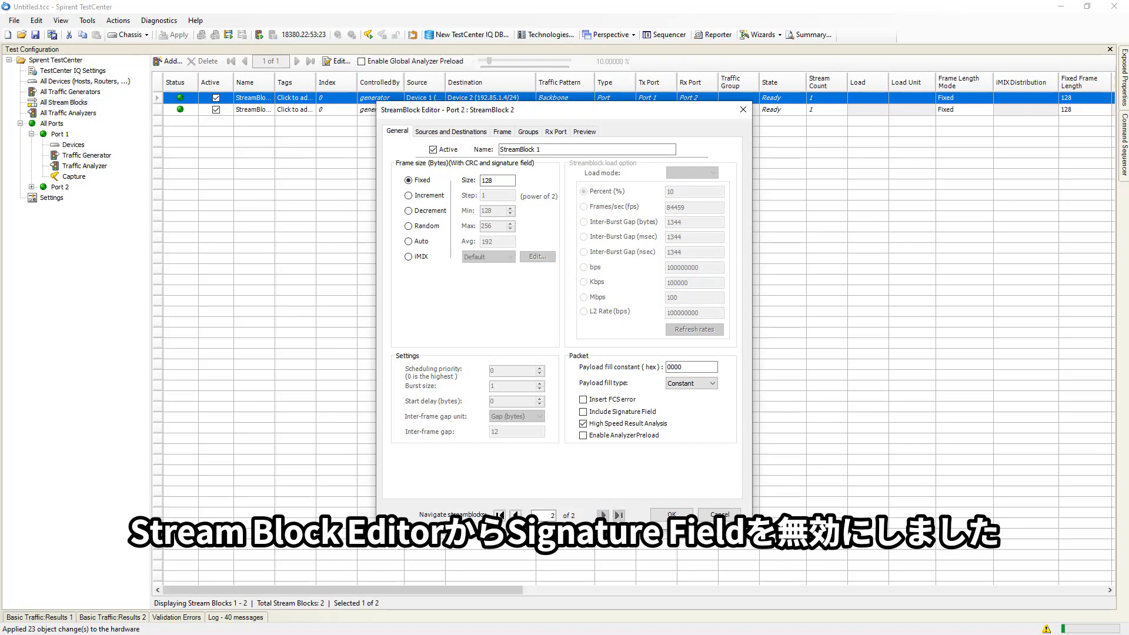
click(584, 412)
click(672, 514)
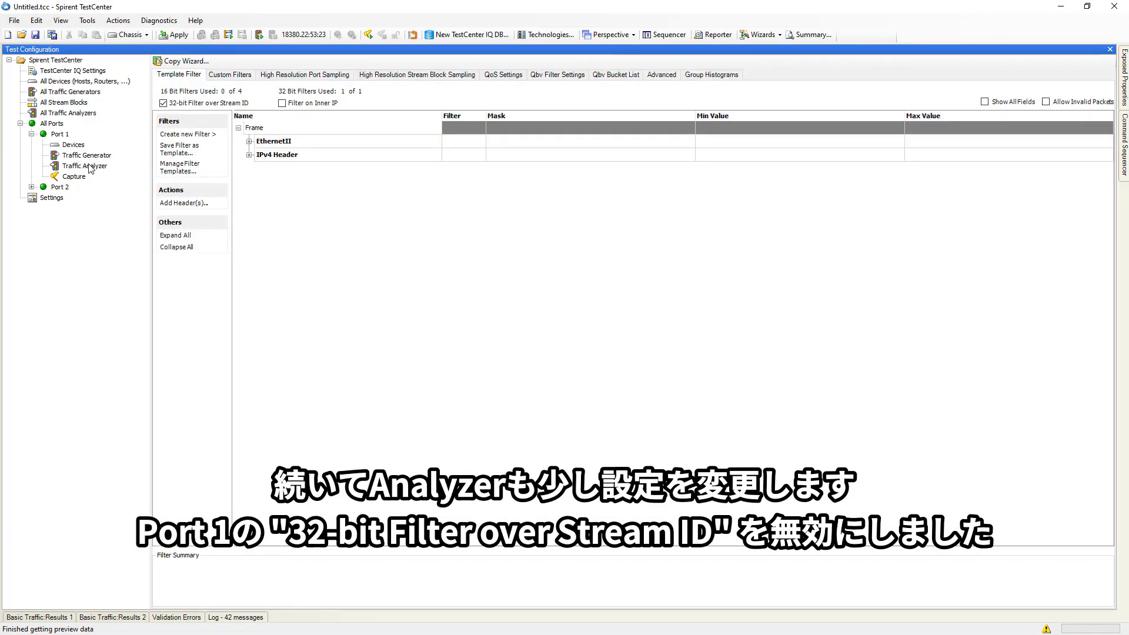
- On Port 1's Traffic Analyzer, turn off 32-bit Filter over Stream ID and accept the warning
click(88, 164)
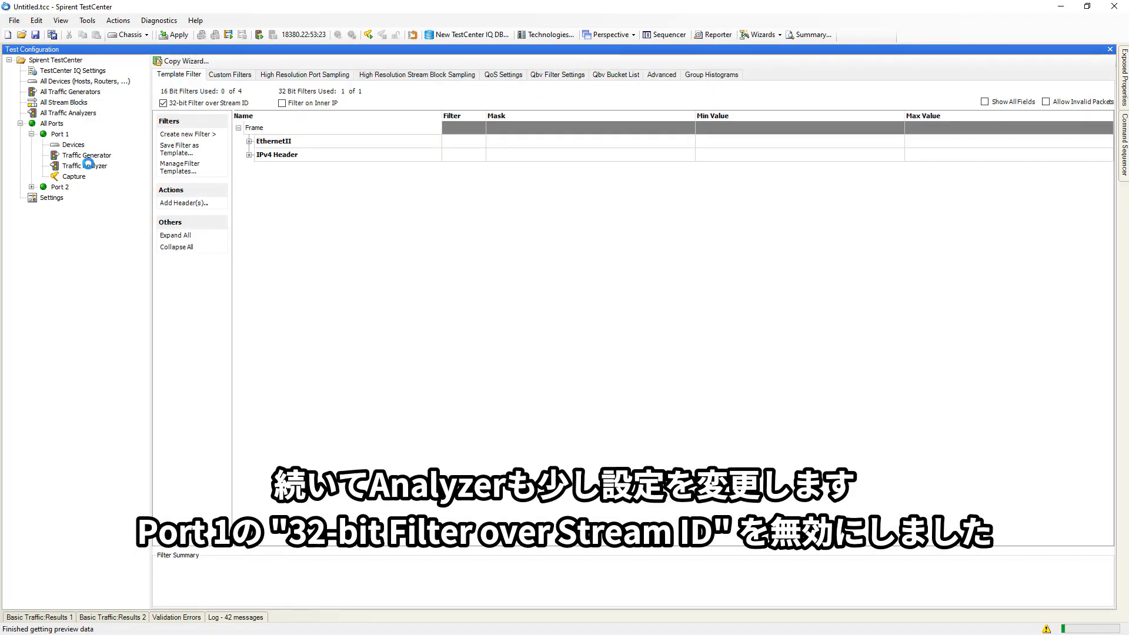
click(164, 104)
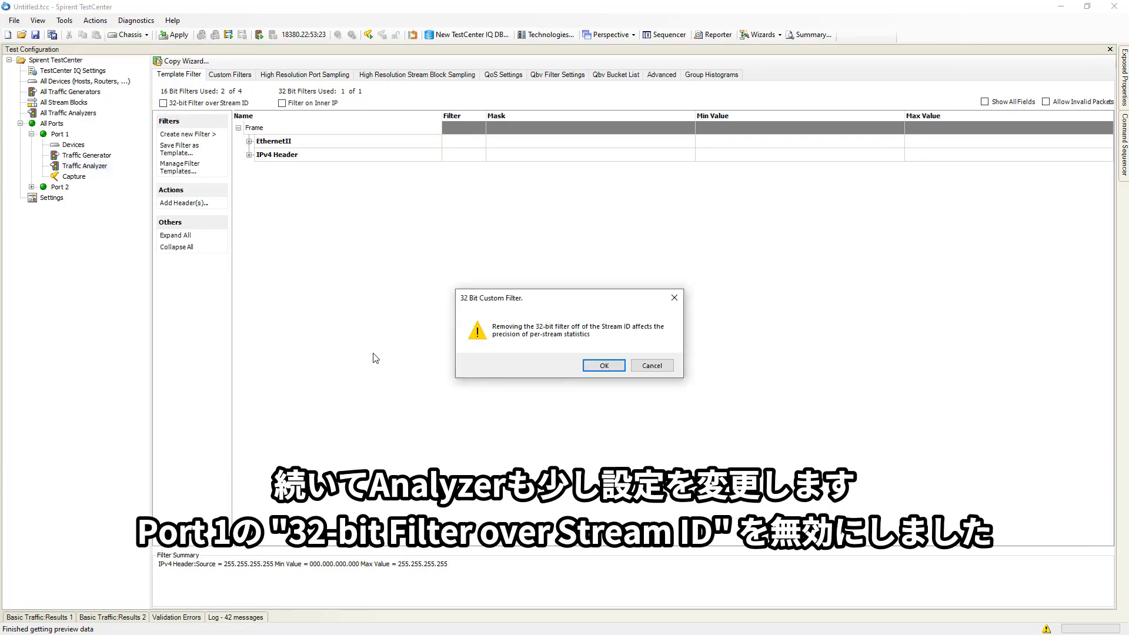
click(606, 368)
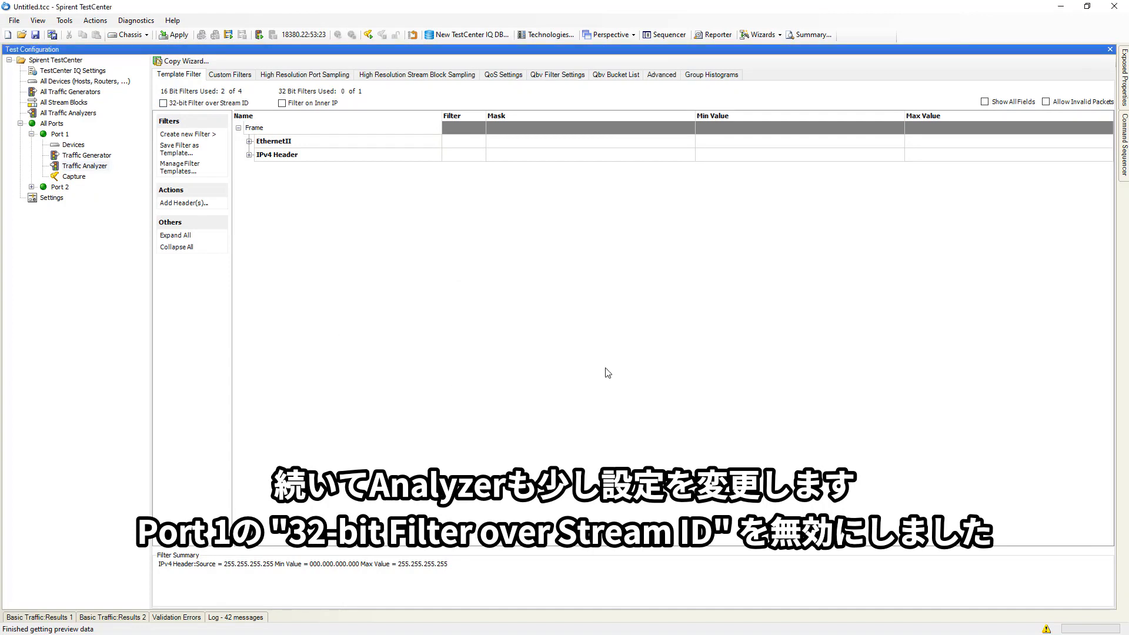
click(249, 156)
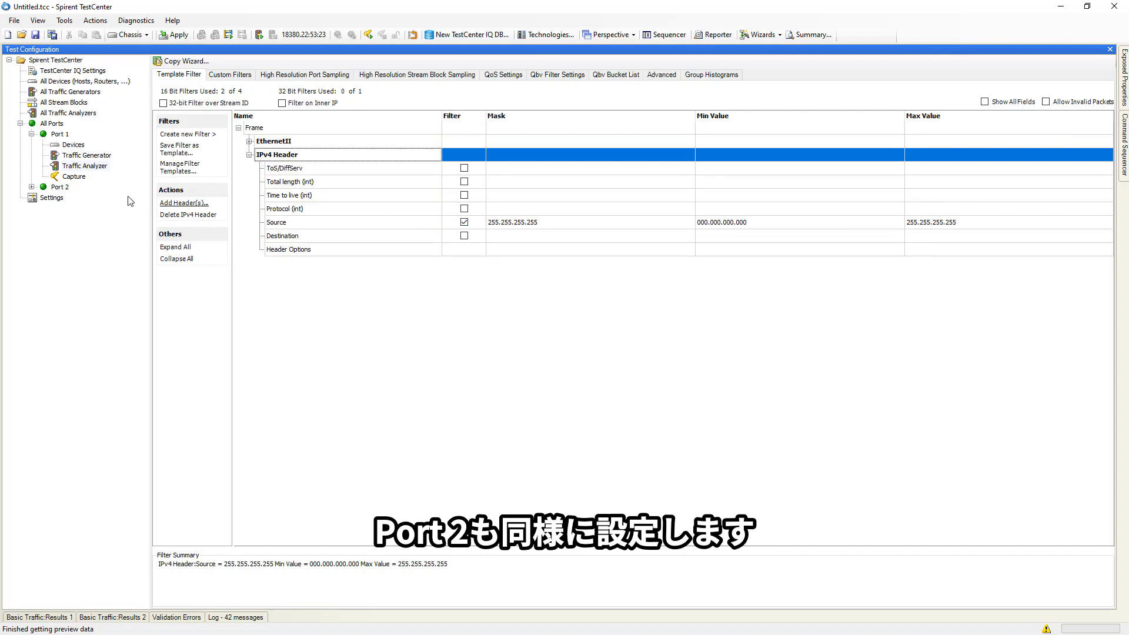
- Open Port 2's Traffic Analyzer and turn off its 32-bit Filter over Stream ID, accepting the warning
click(32, 188)
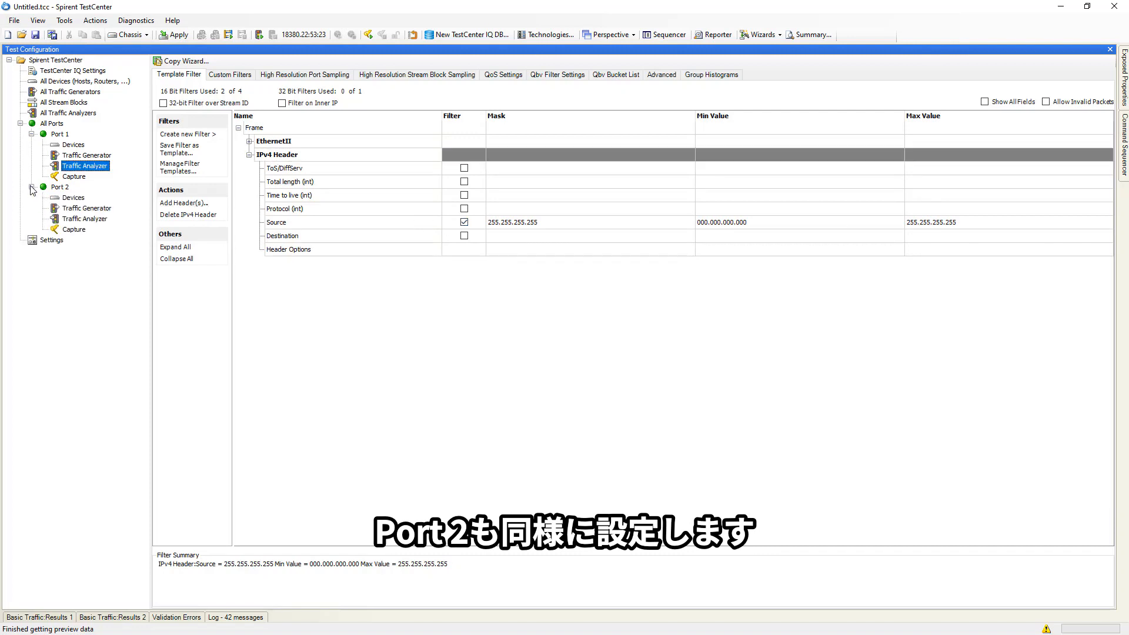
click(83, 219)
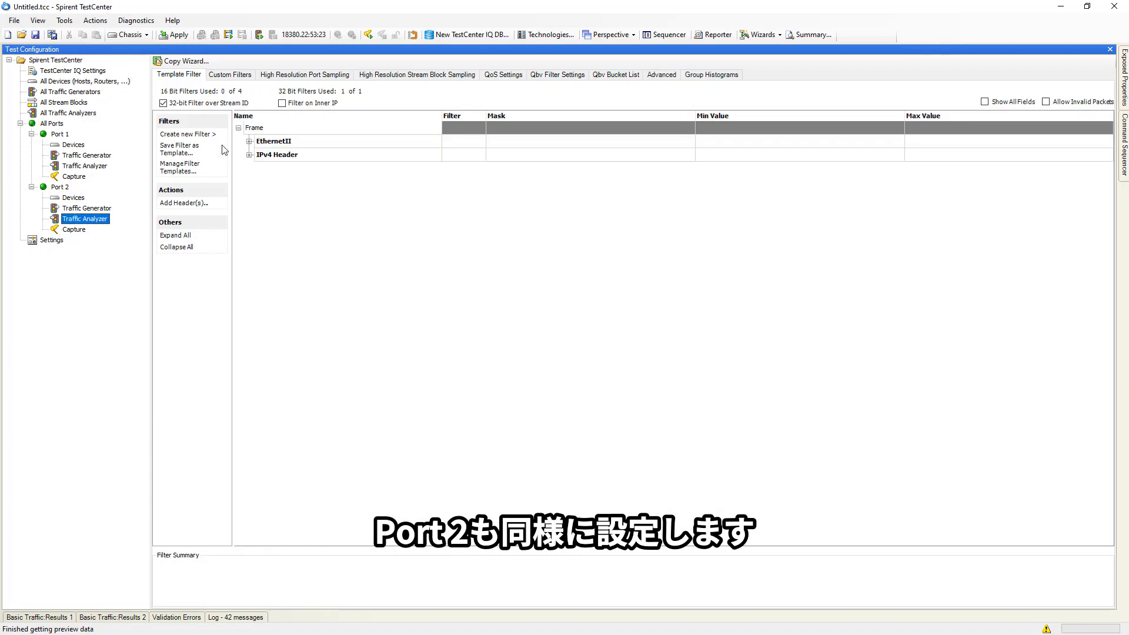
click(163, 104)
click(164, 103)
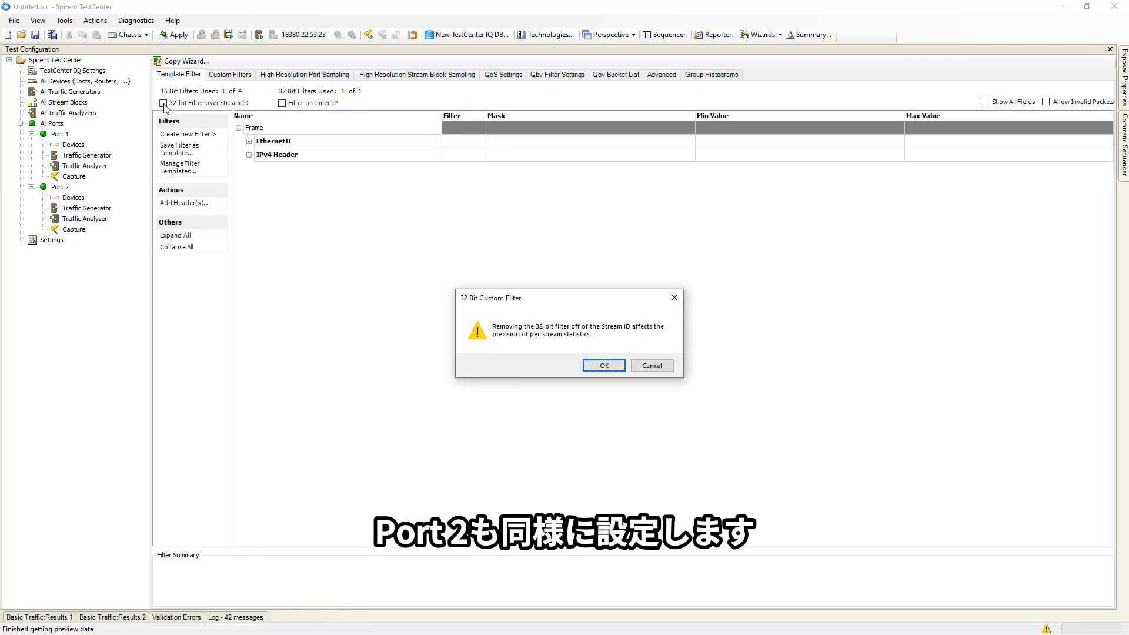
click(604, 366)
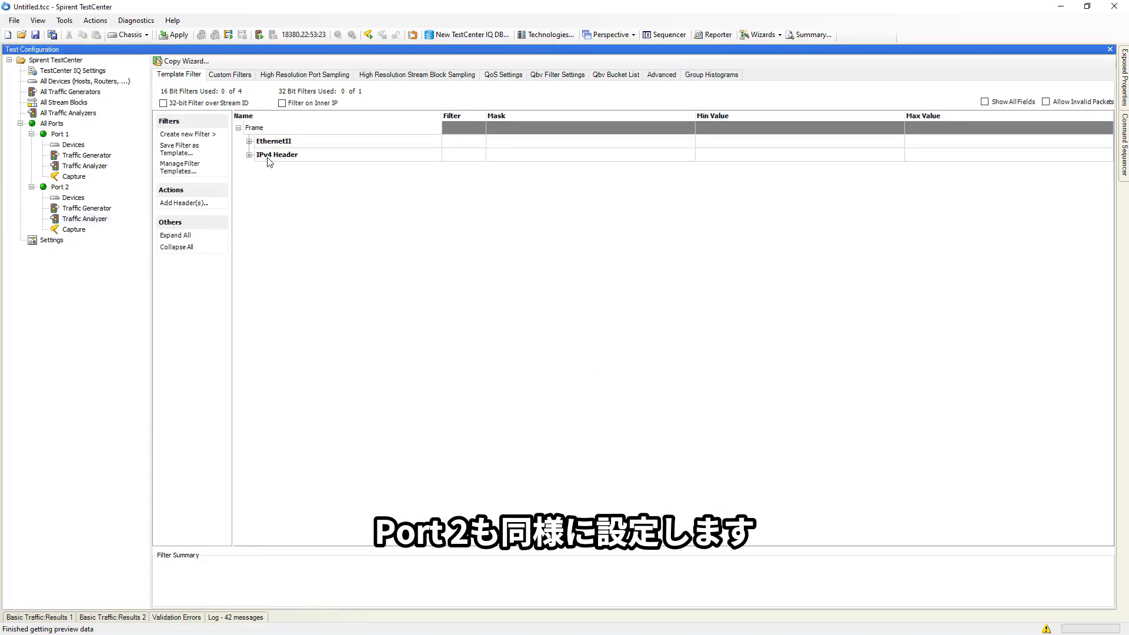
- On Port 2, enable a template filter on the IPv4 Header Destination field and apply the change
click(249, 156)
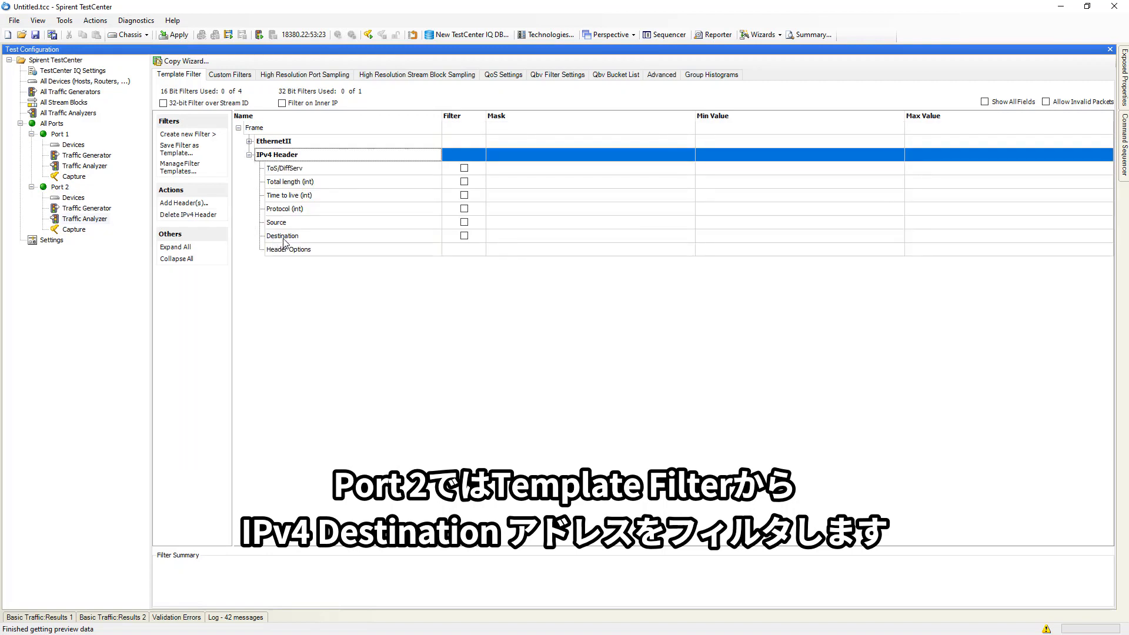
click(464, 236)
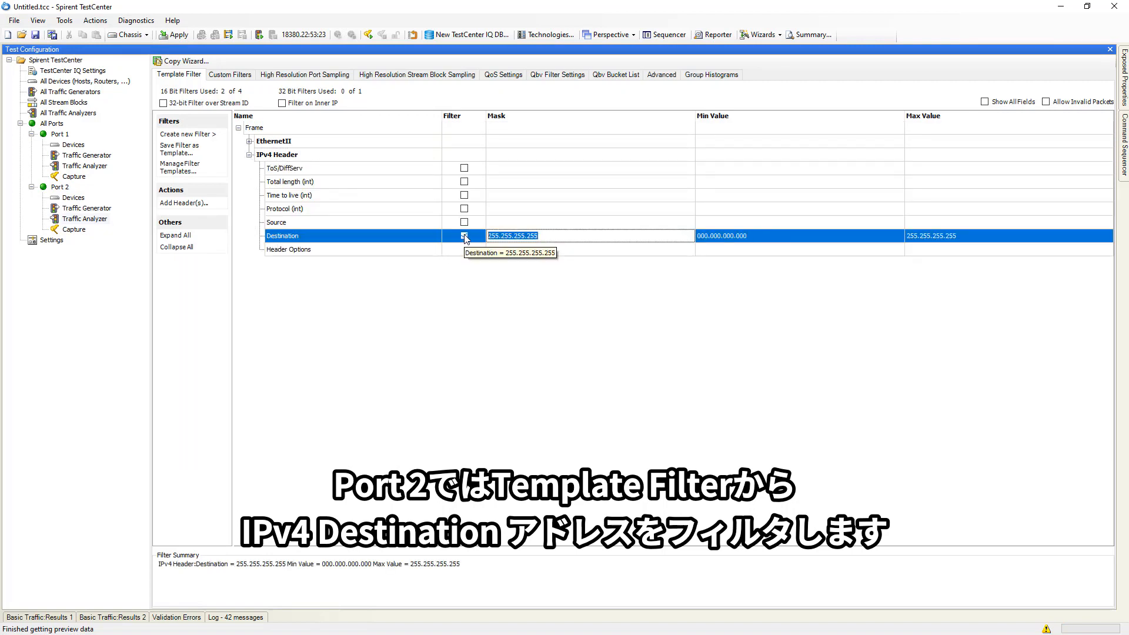
click(174, 37)
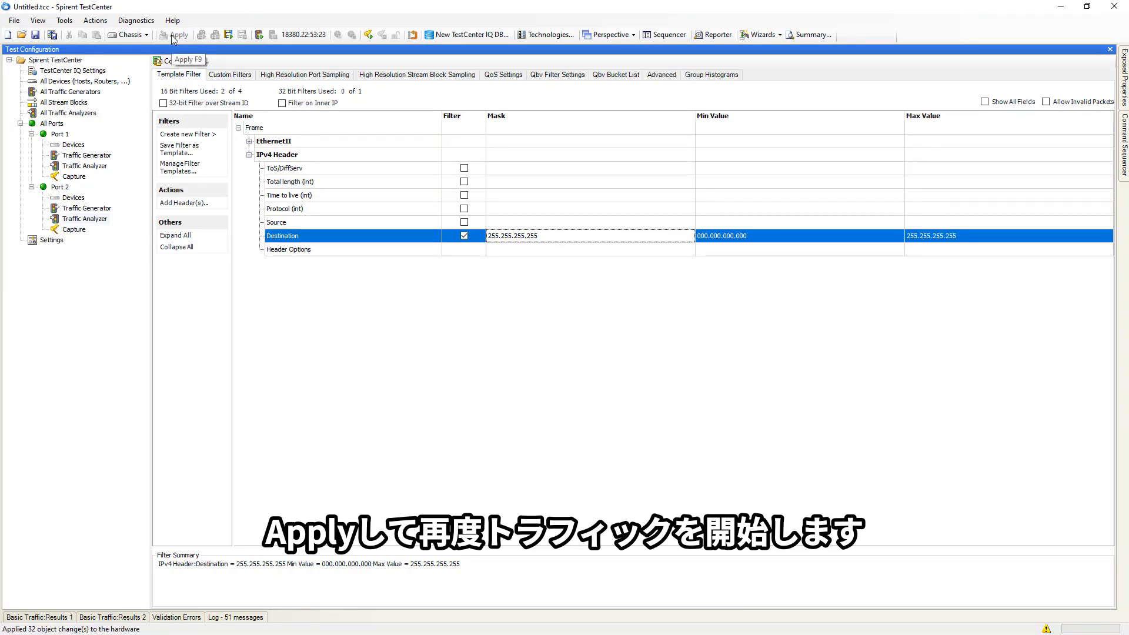
- Start traffic on all ports, switch to TestCenter IQ and review the Filtered Stream Results columns without changing them
click(260, 36)
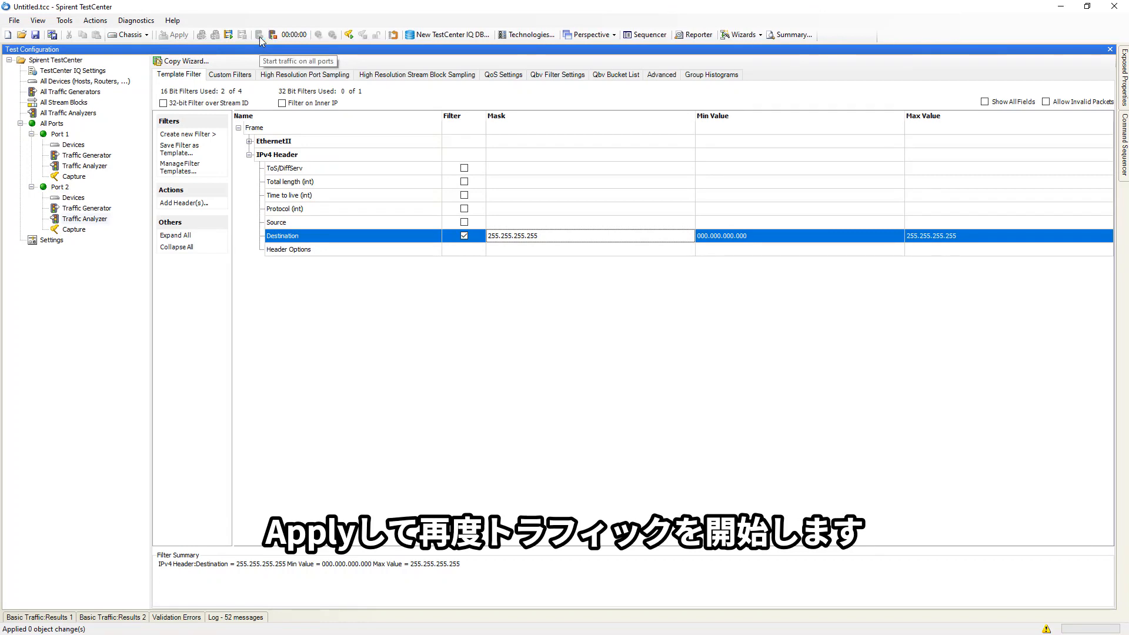
key(alt+Tab)
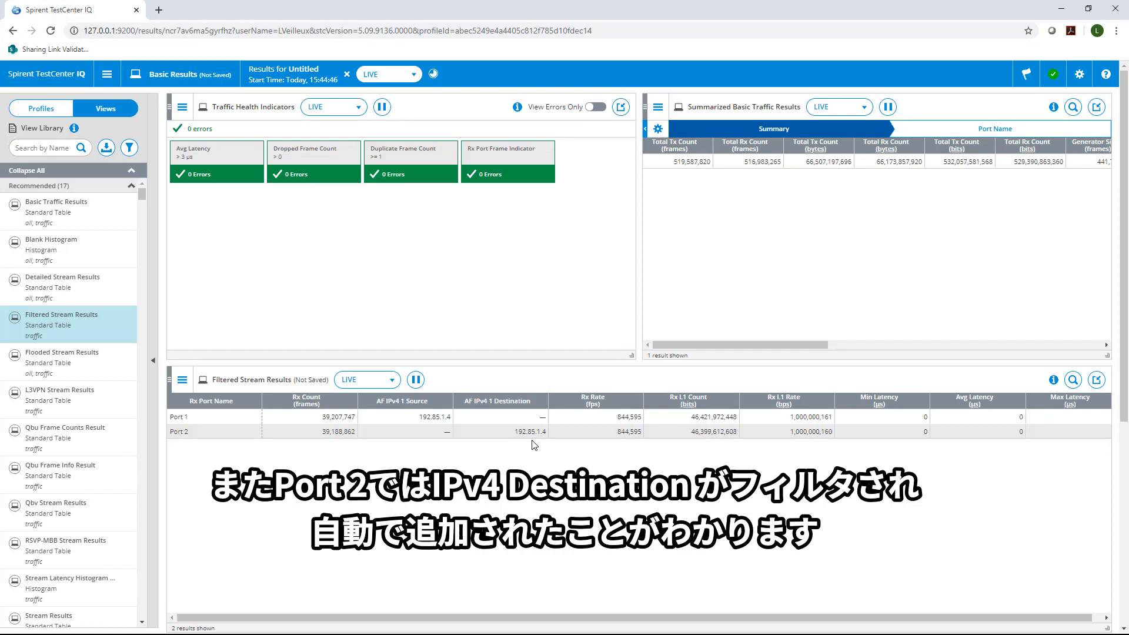
click(182, 379)
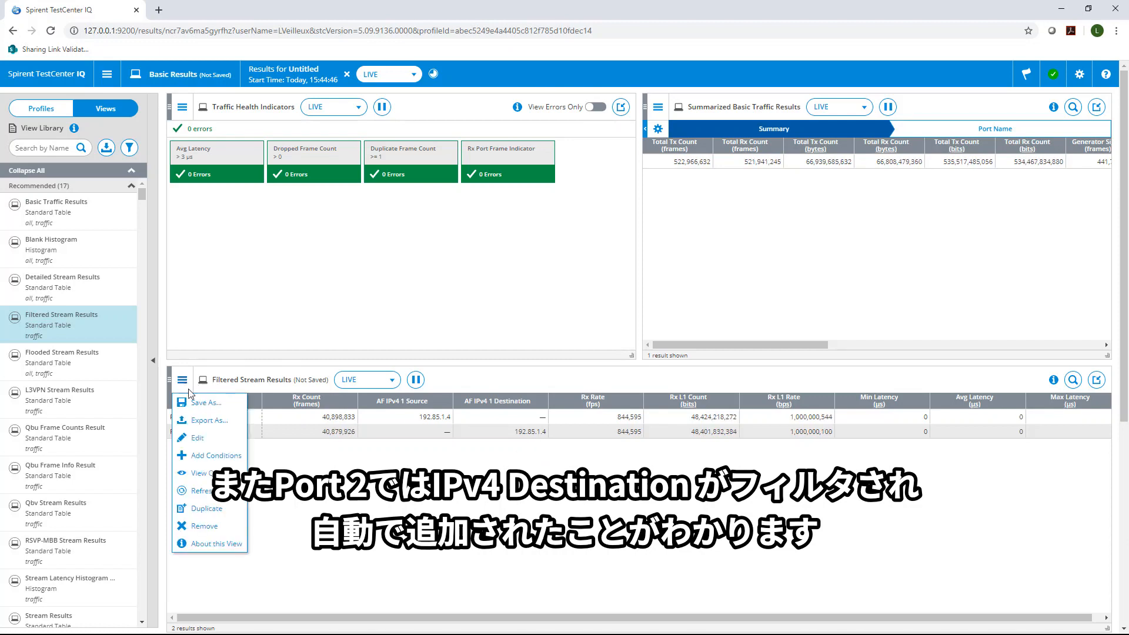
click(213, 447)
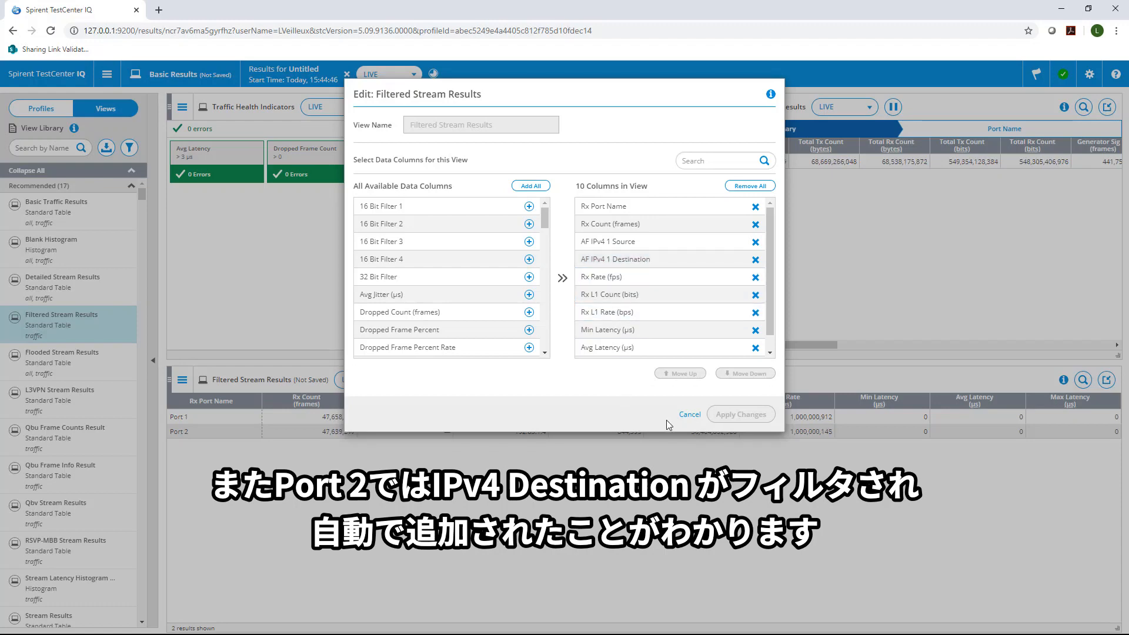
click(688, 415)
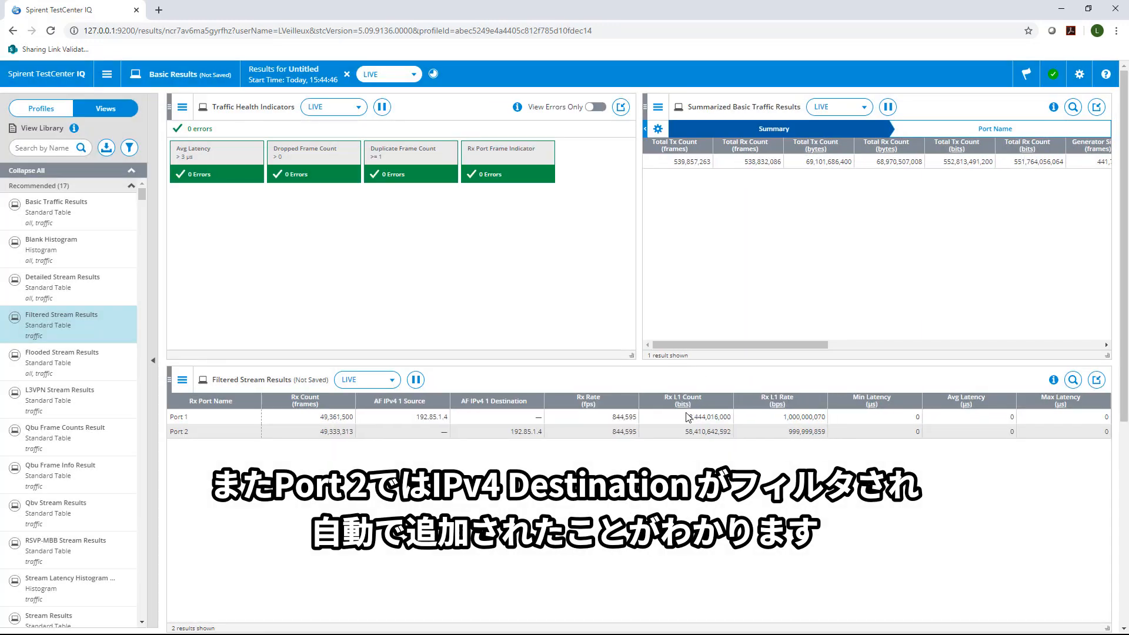